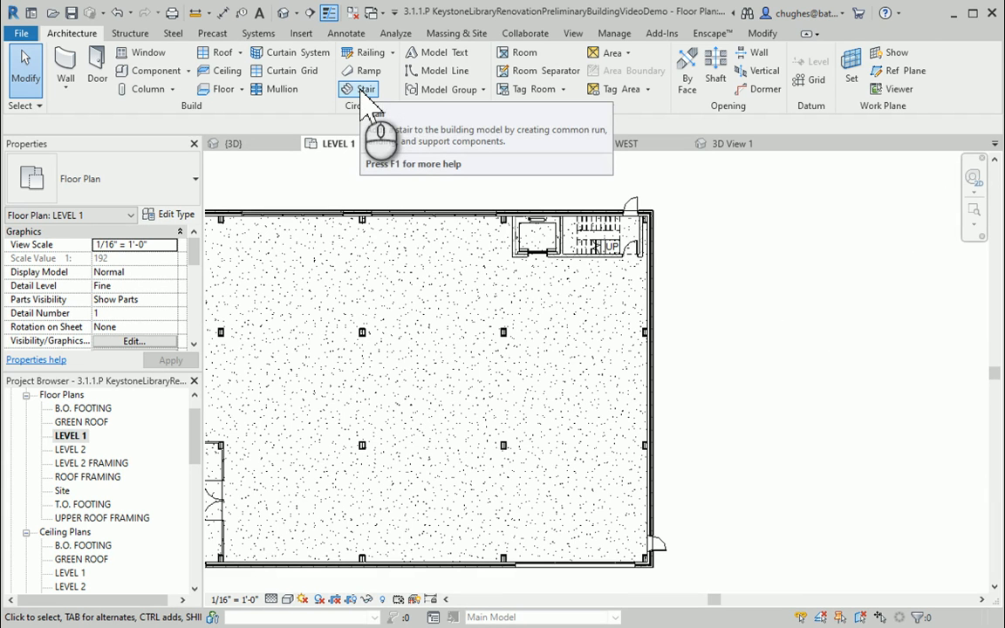
# Start a new stair with LEVEL 2 as its top level and Run: Center as the location line
pyautogui.click(365, 90)
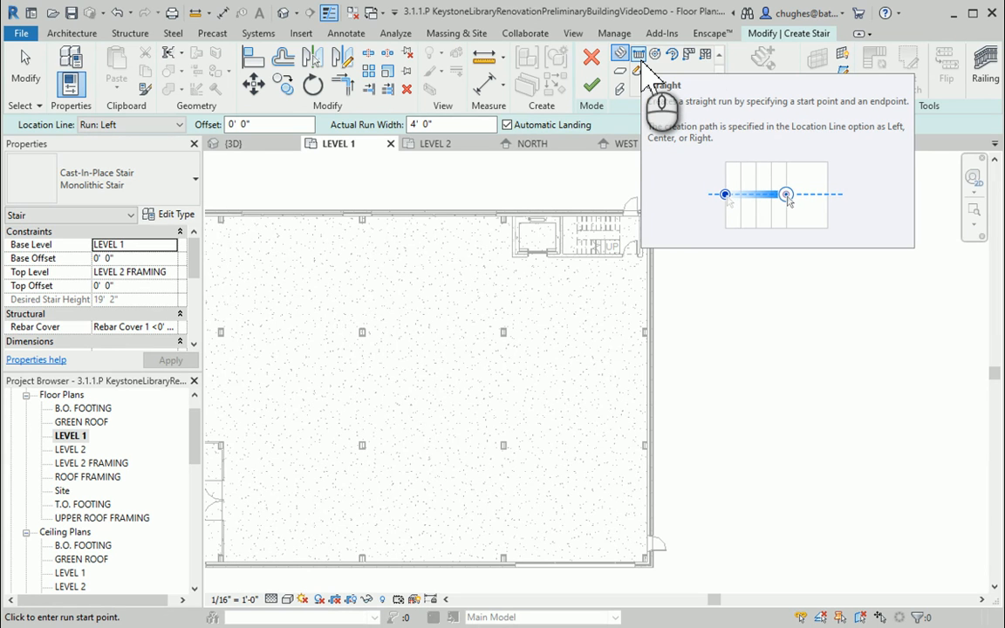
pyautogui.moveTo(669, 244); pyautogui.dragTo(593, 273, button='middle')
pyautogui.scroll(3, 581, 274)
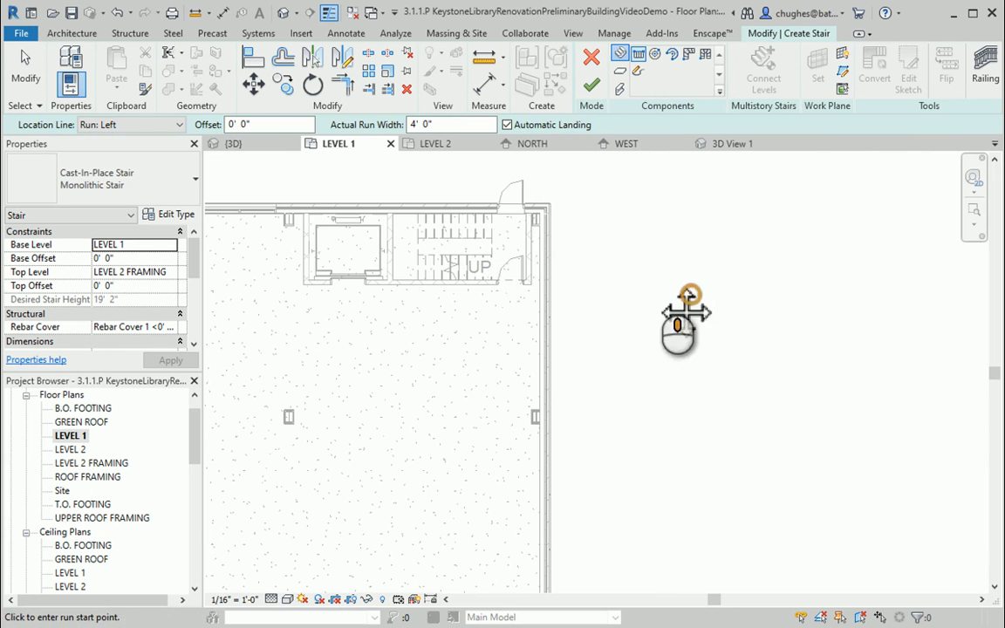
pyautogui.moveTo(686, 312); pyautogui.dragTo(538, 287, button='middle')
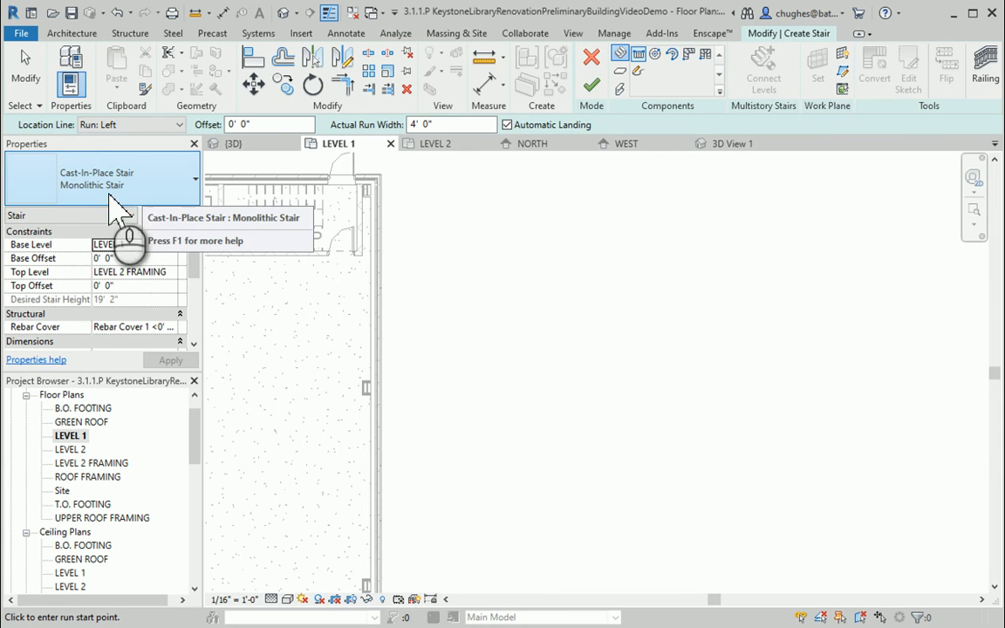
pyautogui.click(171, 273)
pyautogui.click(171, 272)
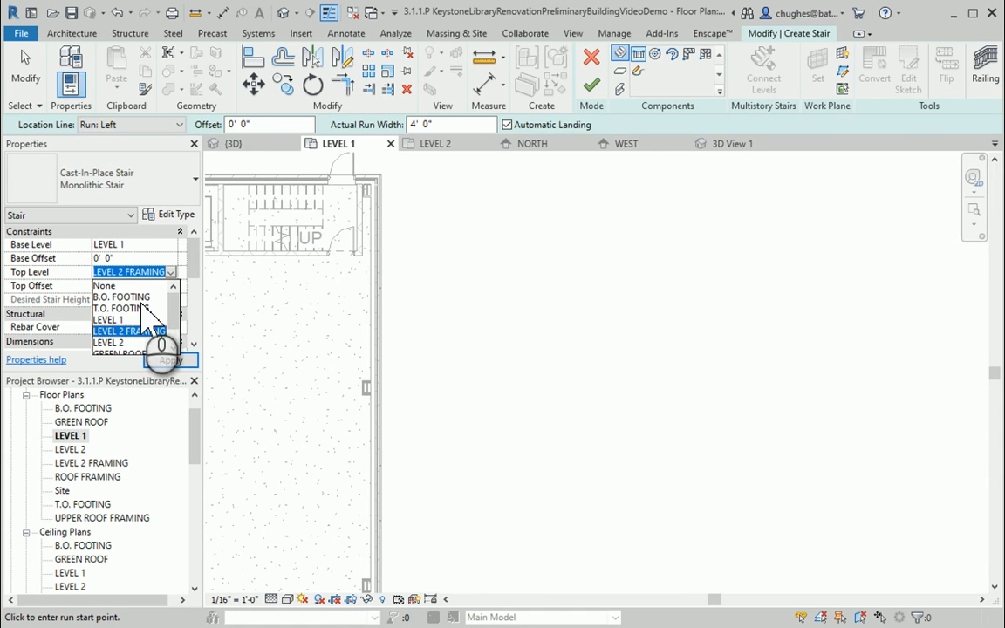
pyautogui.click(112, 342)
pyautogui.click(173, 360)
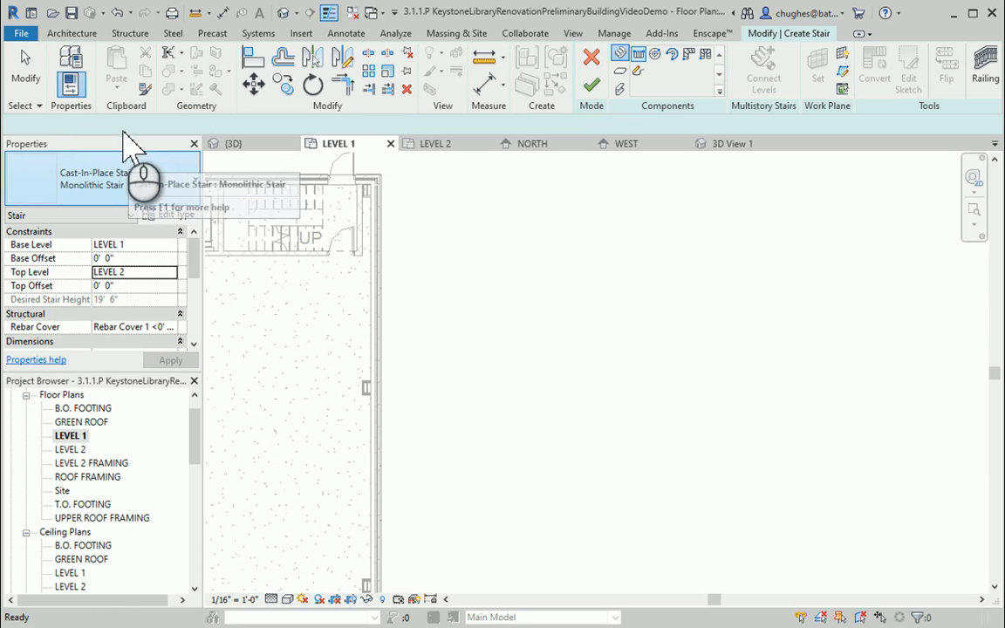
pyautogui.click(105, 125)
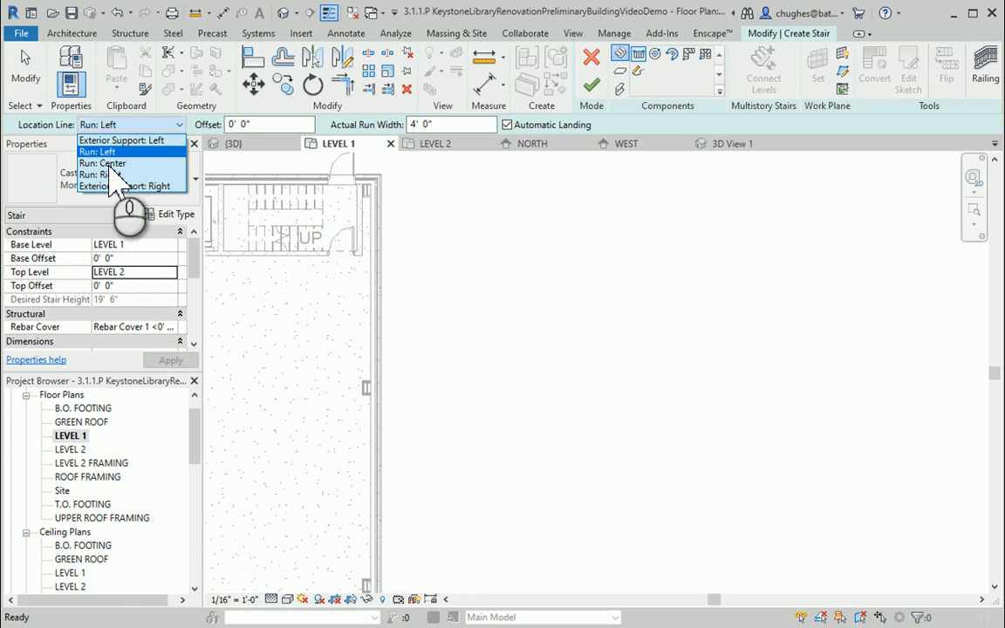
pyautogui.click(103, 164)
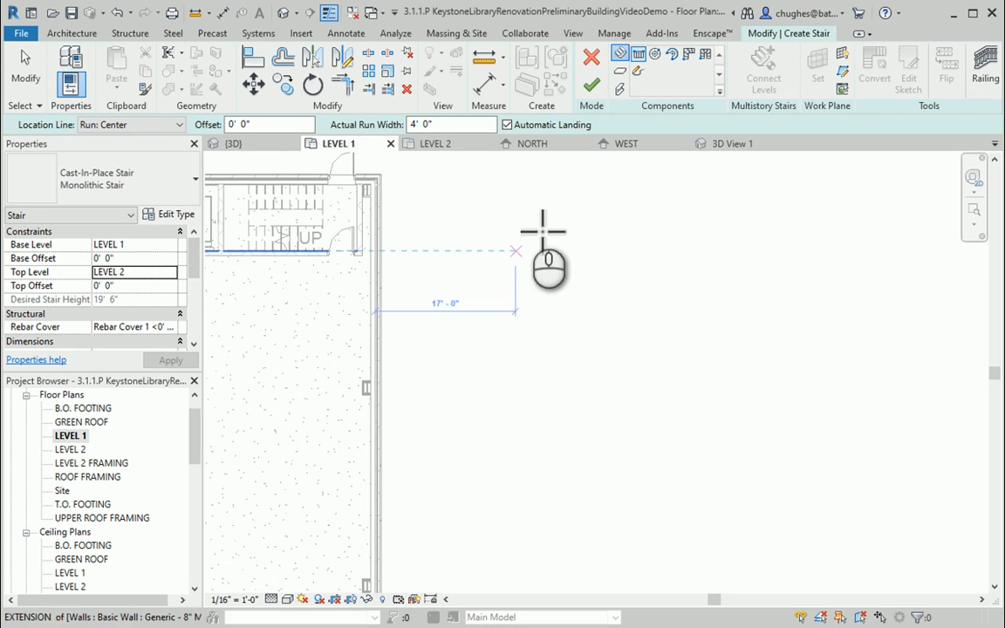
# Place a full-step spiral run with a radius of about 6' in the open area east of the building
pyautogui.click(655, 57)
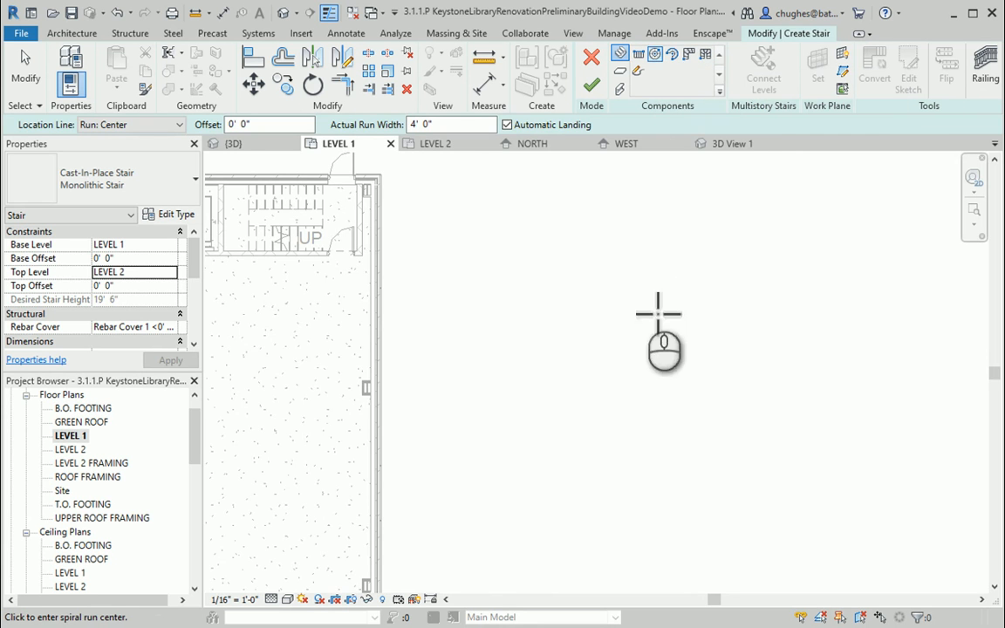
pyautogui.scroll(-2, 605, 307)
pyautogui.moveTo(605, 307); pyautogui.dragTo(456, 357, button='middle')
pyautogui.scroll(-1, 471, 357)
pyautogui.moveTo(542, 352)
pyautogui.mouseDown(button='middle')
pyautogui.moveTo(567, 361)
pyautogui.moveTo(541, 334)
pyautogui.mouseUp(button='middle')
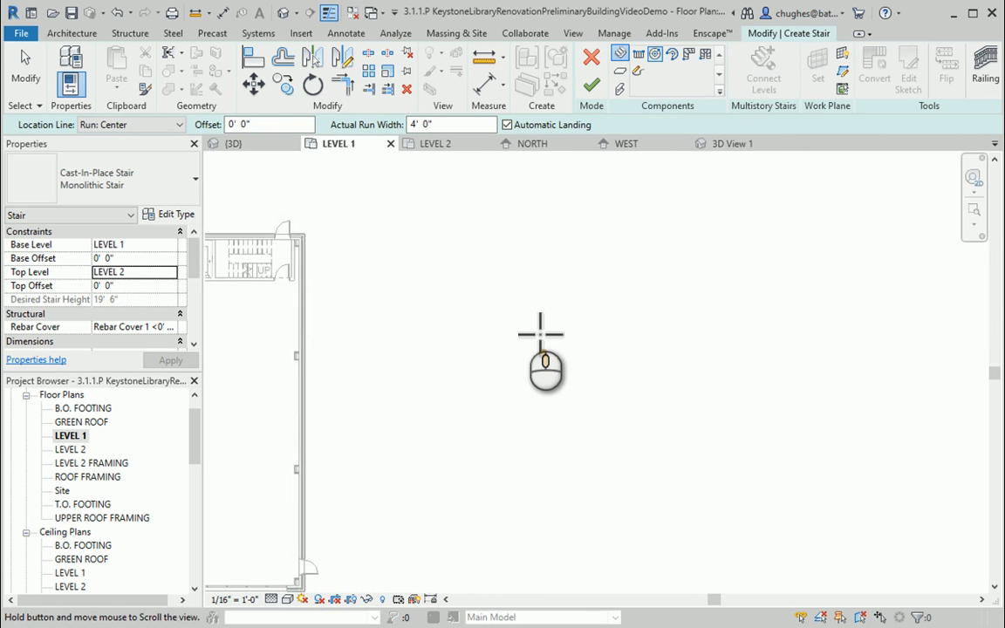
pyautogui.scroll(2, 520, 331)
pyautogui.click(420, 293)
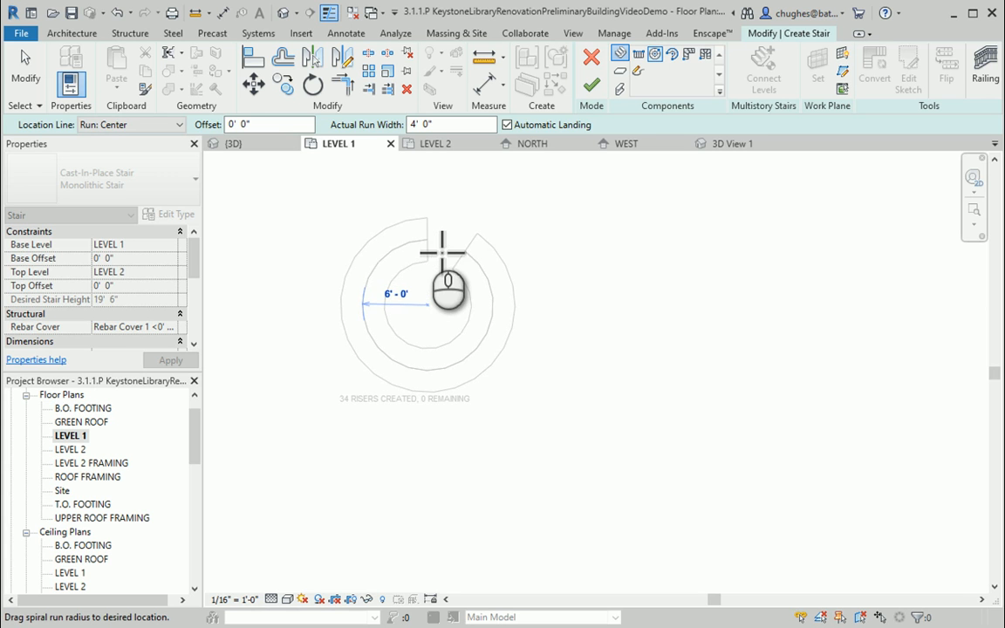
pyautogui.click(442, 253)
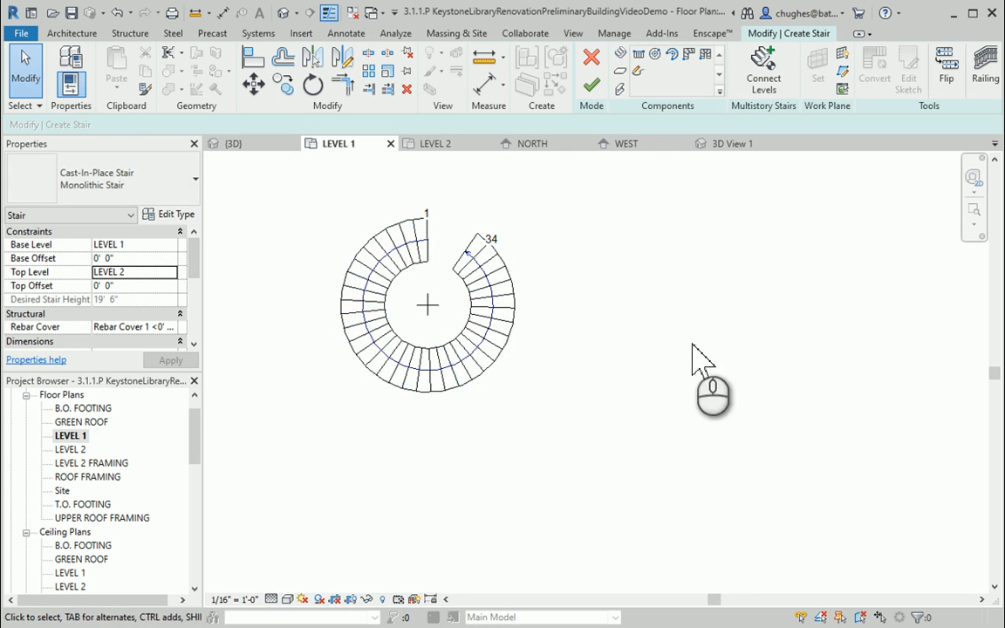
# Draw a center-ends spiral run east of the first spiral, radius about 6'-6", sweeping about 300° counterclockwise, and dismiss the warning
pyautogui.moveTo(673, 305); pyautogui.dragTo(545, 341, button='middle')
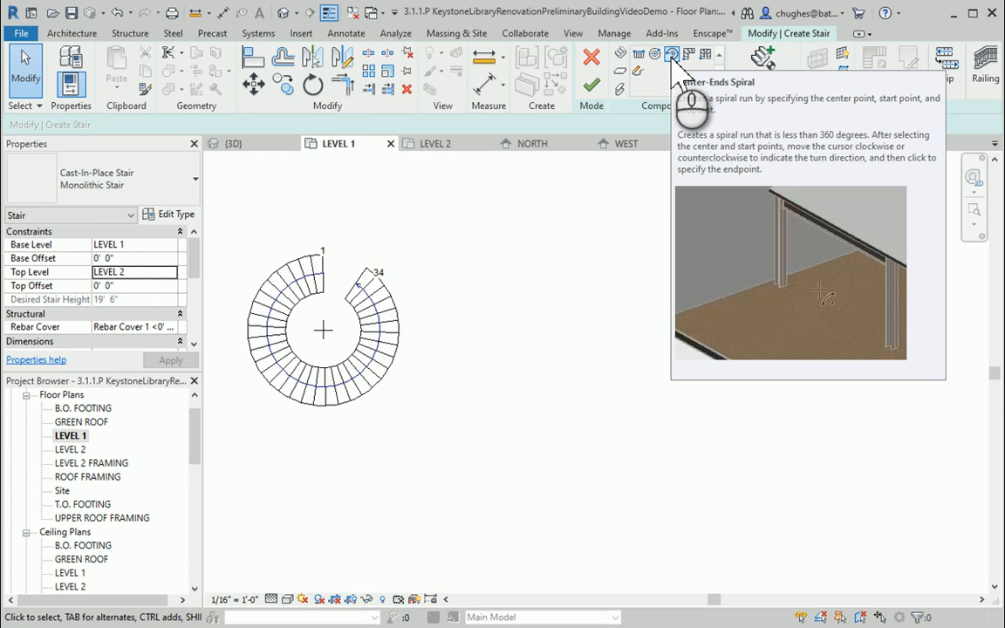
pyautogui.click(673, 56)
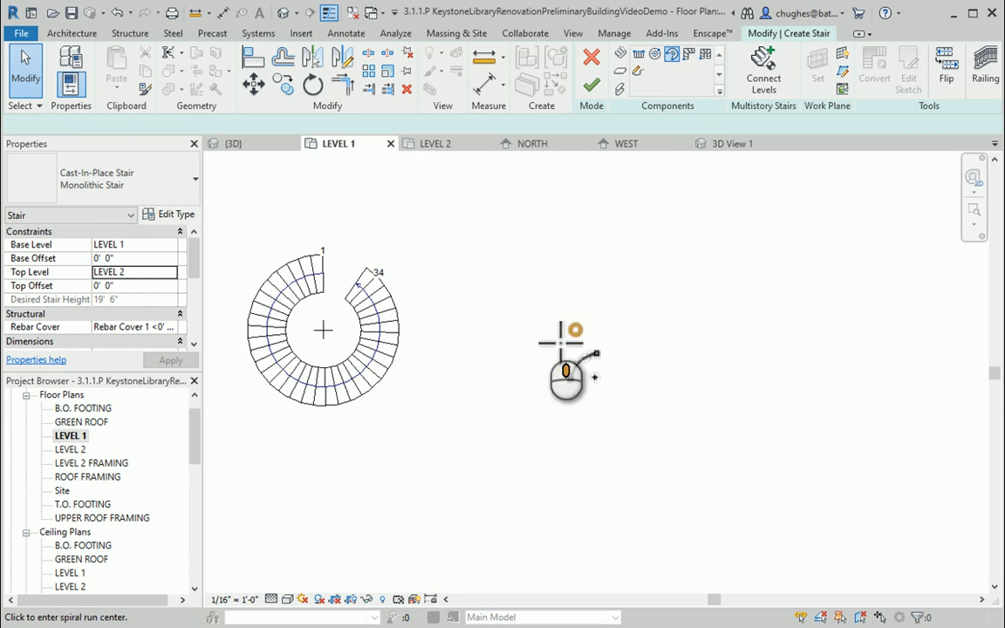
pyautogui.moveTo(567, 342); pyautogui.dragTo(501, 344, button='middle')
pyautogui.scroll(-2, 501, 345)
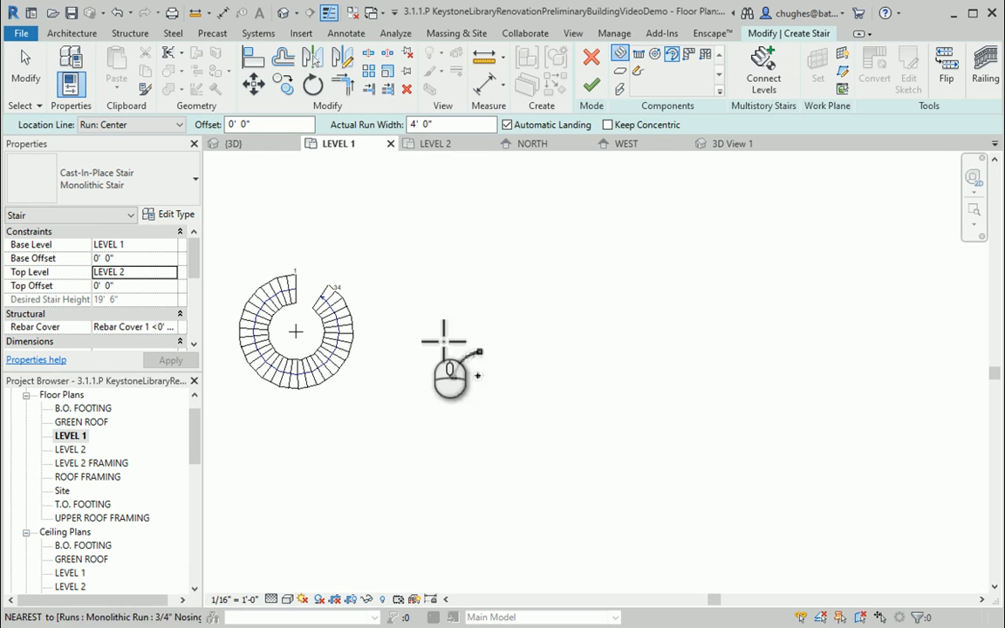
pyautogui.click(534, 329)
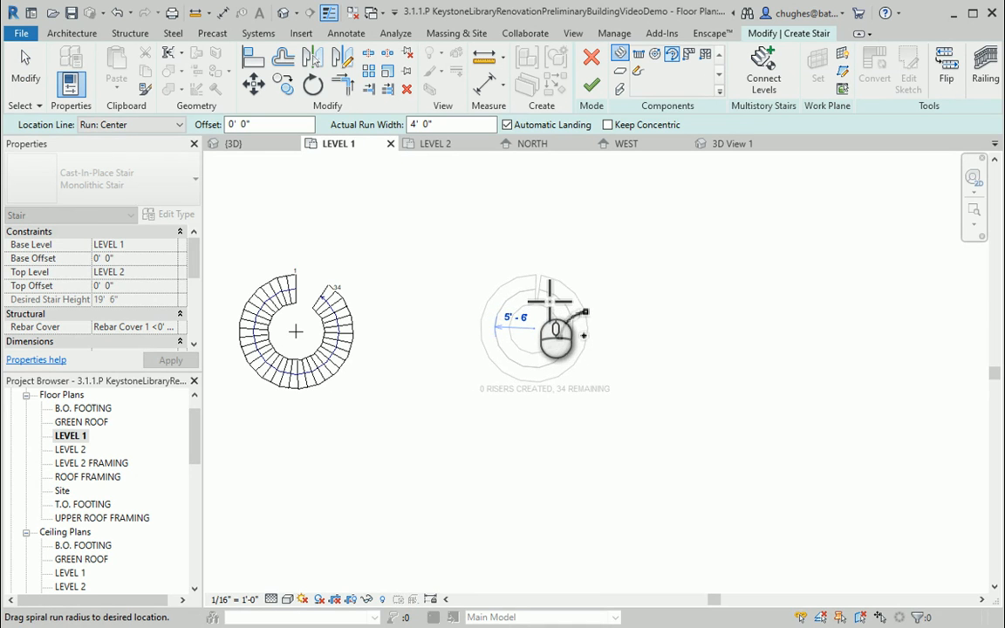
pyautogui.click(548, 296)
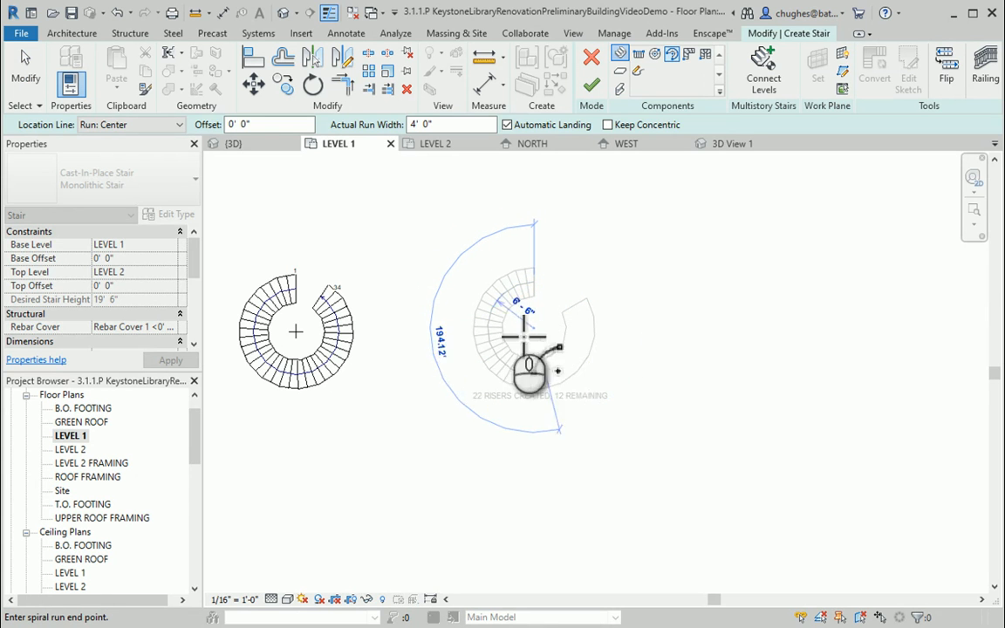
pyautogui.click(575, 304)
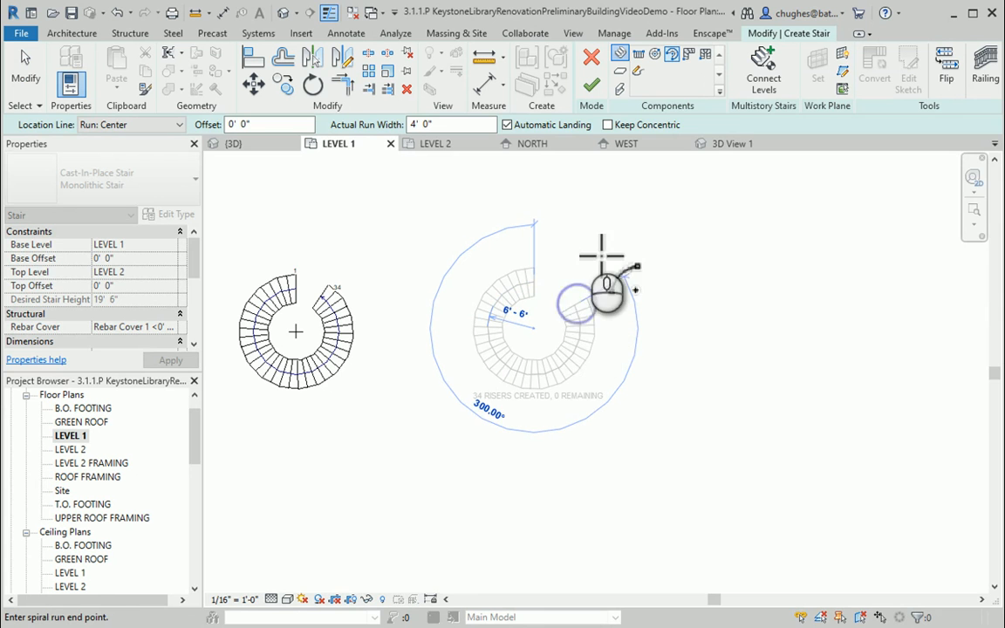
pyautogui.click(586, 319)
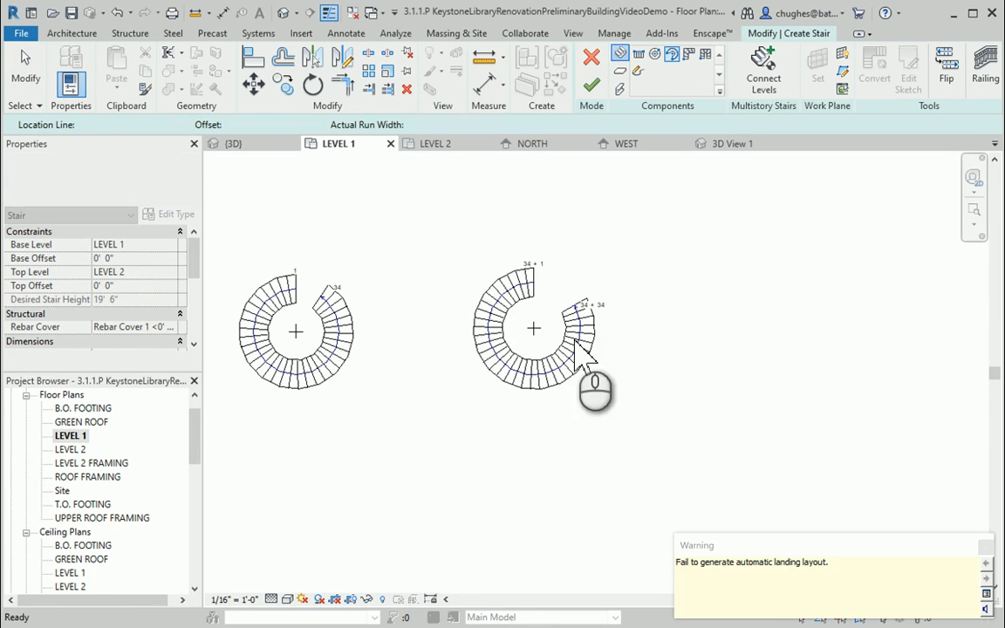
pyautogui.press('Escape')
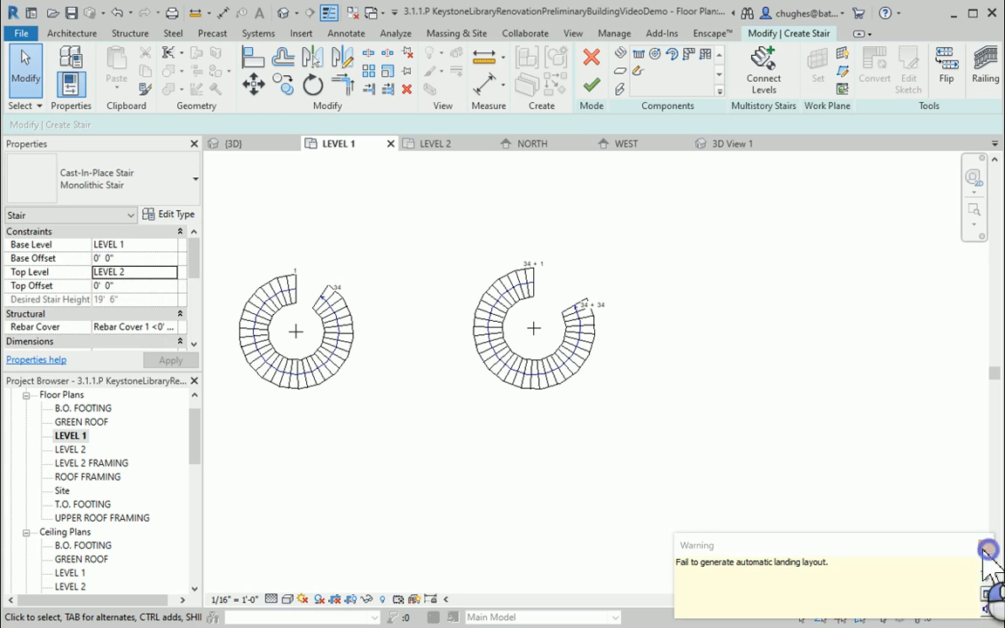
pyautogui.click(985, 545)
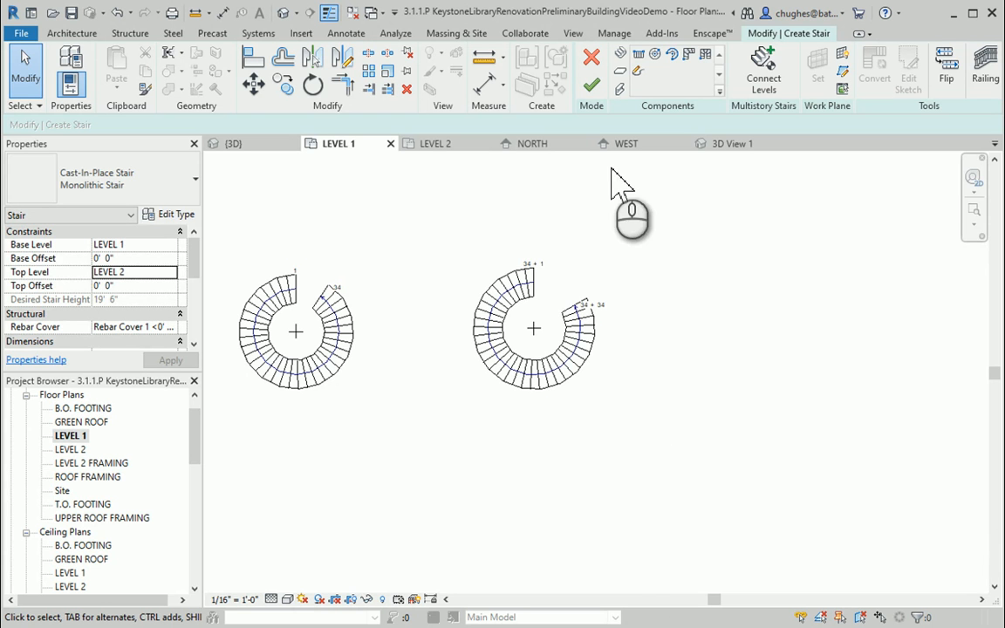
# Place an L-shaped winder run east of the second spiral, its near edge about 16' from that spiral's center
pyautogui.click(689, 55)
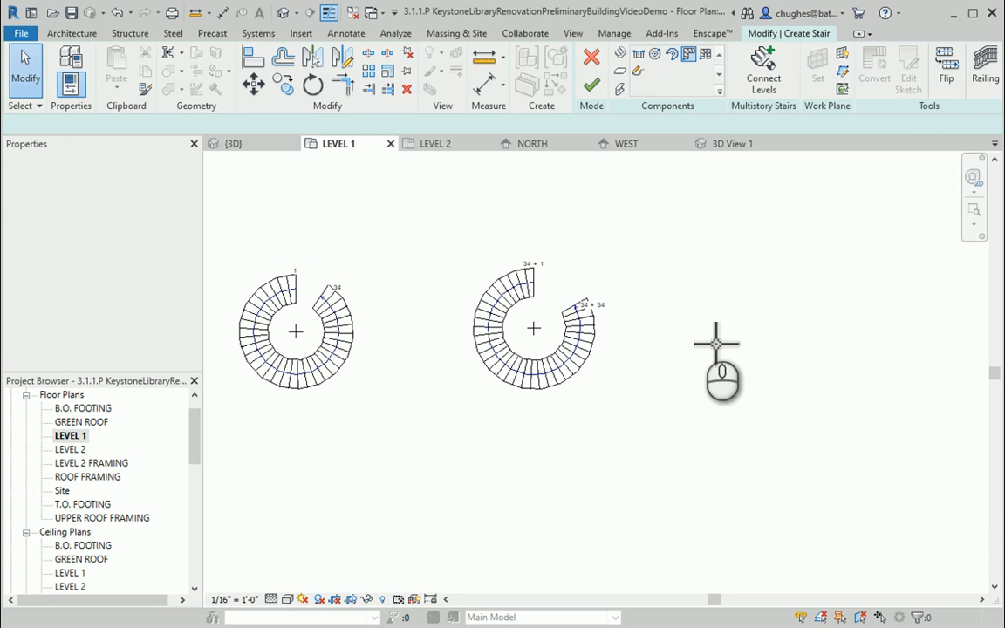
pyautogui.click(664, 399)
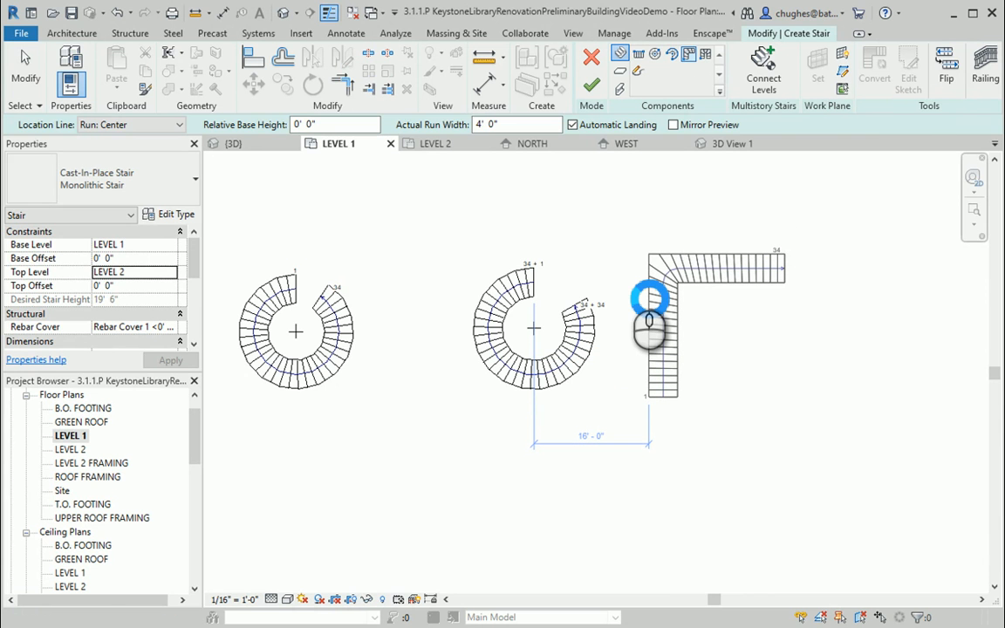
pyautogui.click(649, 301)
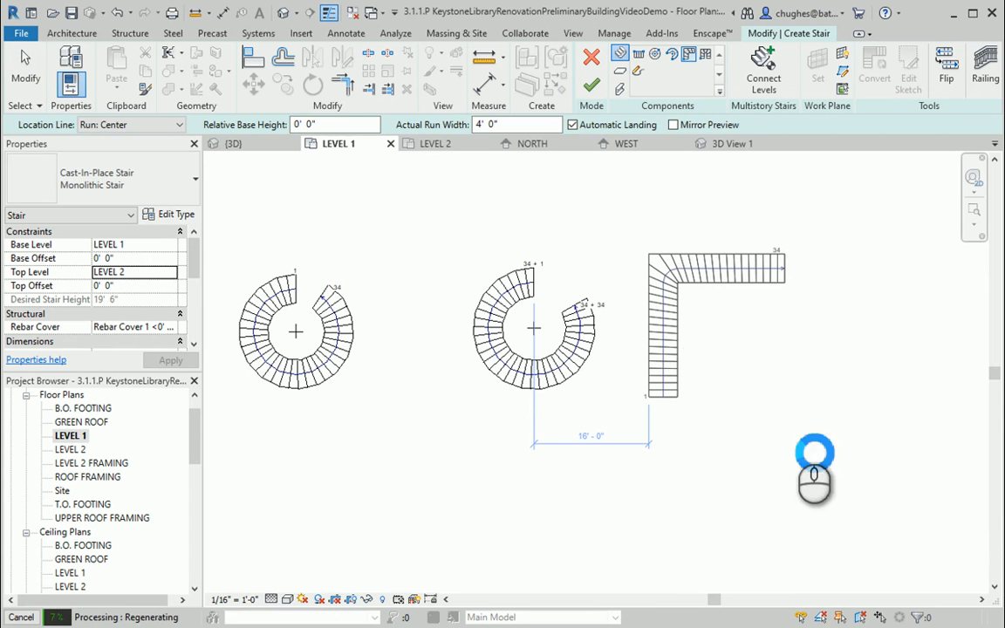
pyautogui.click(781, 365)
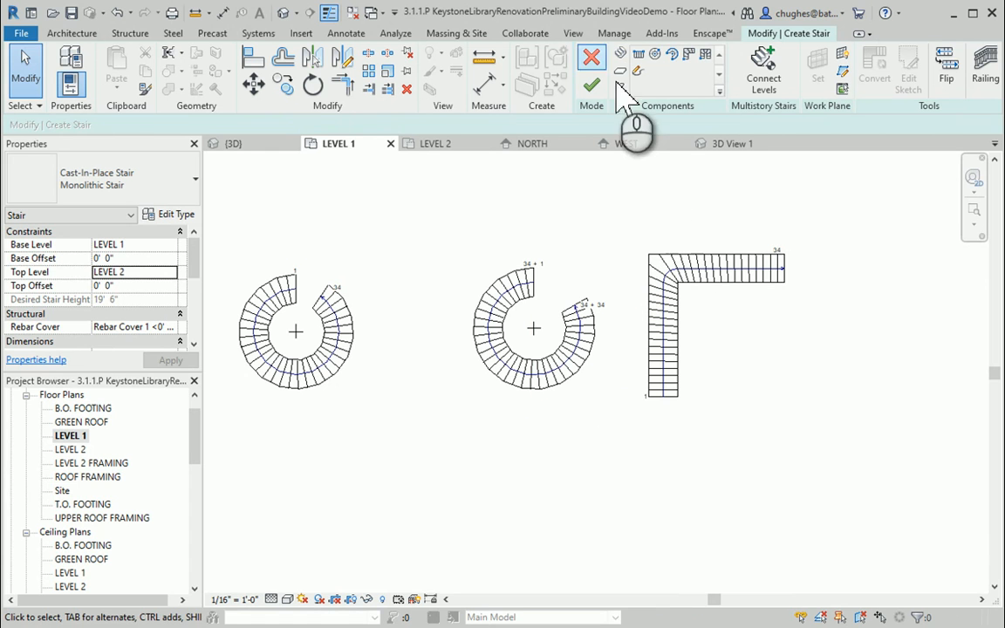
# Place a U-shaped winder run east of the L-shaped run, about 11'-6" from its end
pyautogui.click(707, 56)
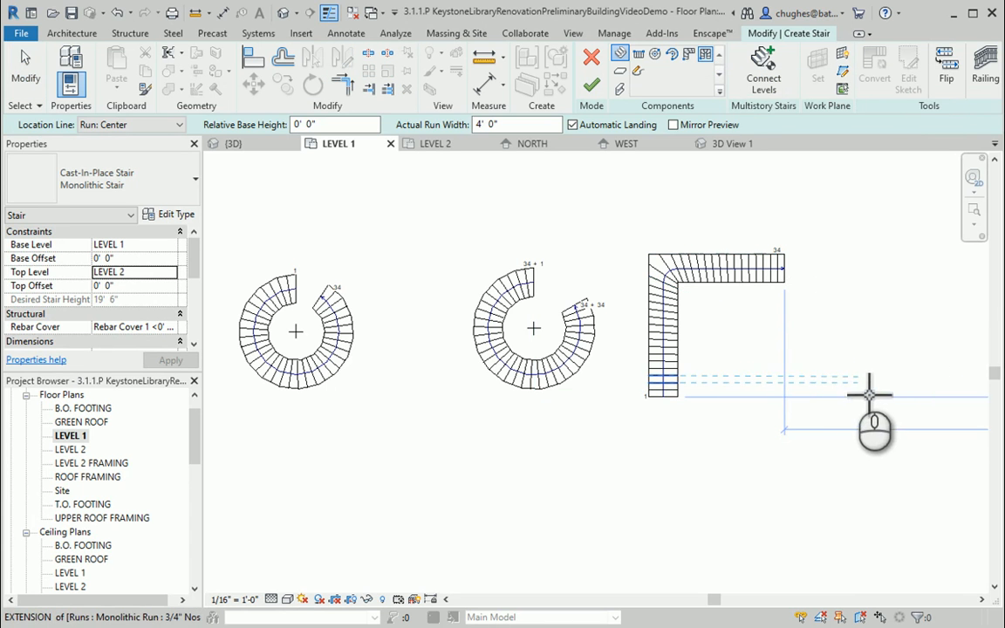
pyautogui.moveTo(870, 399); pyautogui.dragTo(796, 402, button='middle')
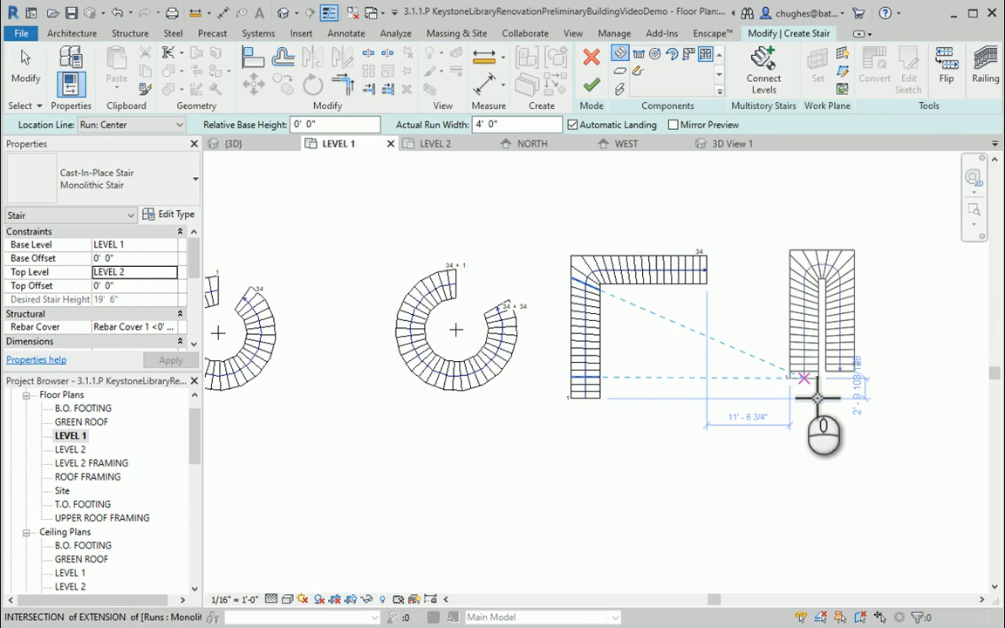
pyautogui.click(817, 397)
pyautogui.click(740, 253)
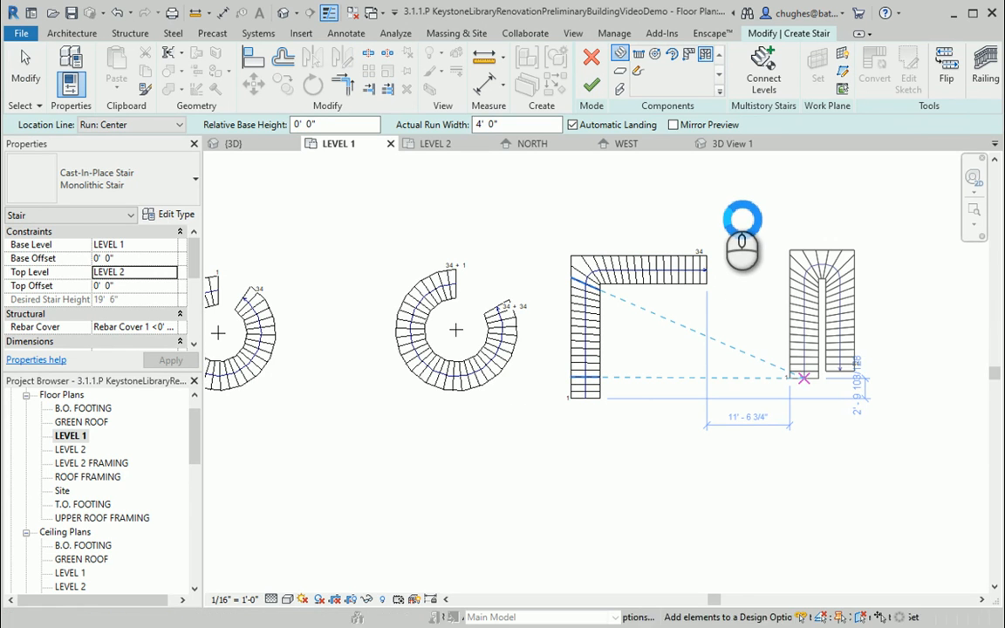
# Finish the stair with all four runs and dismiss the railing warnings
pyautogui.click(593, 84)
pyautogui.click(603, 228)
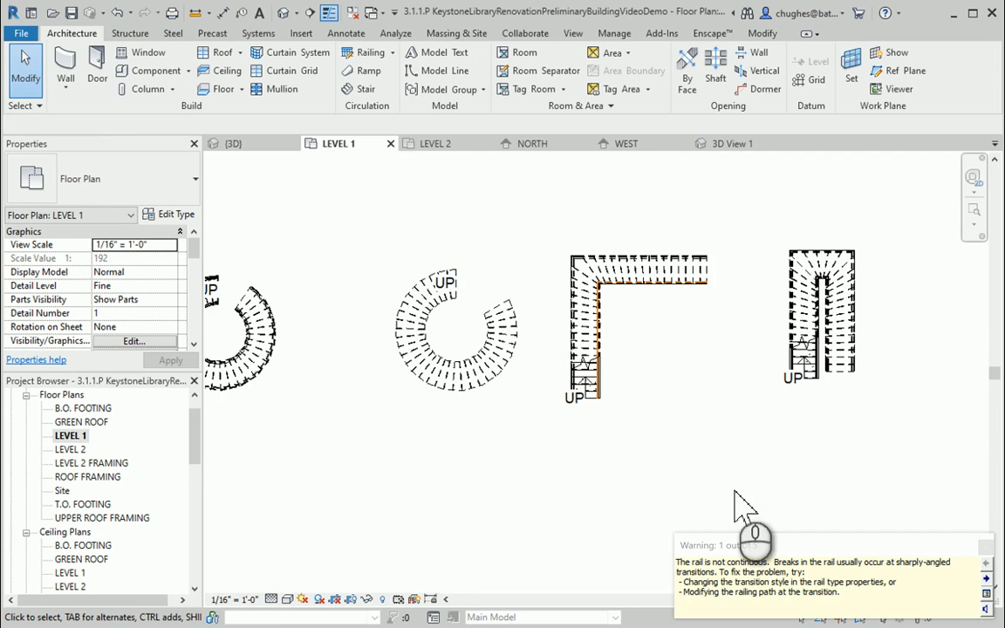
pyautogui.click(984, 546)
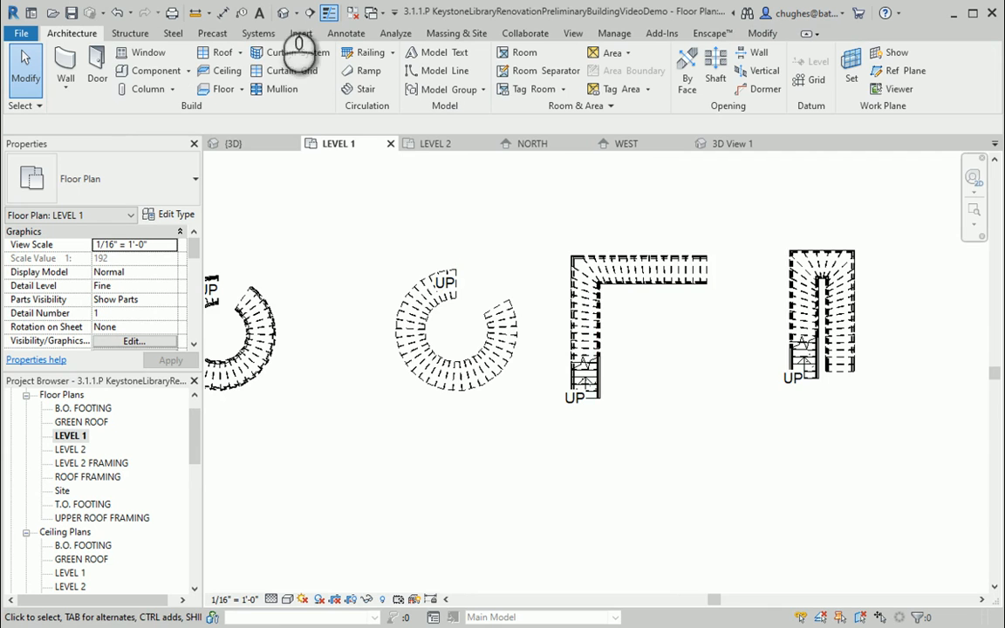
# Examine the finished stairs in the 3D view, checking the railing at the L-shaped winder's corner and the two spirals
pyautogui.click(281, 14)
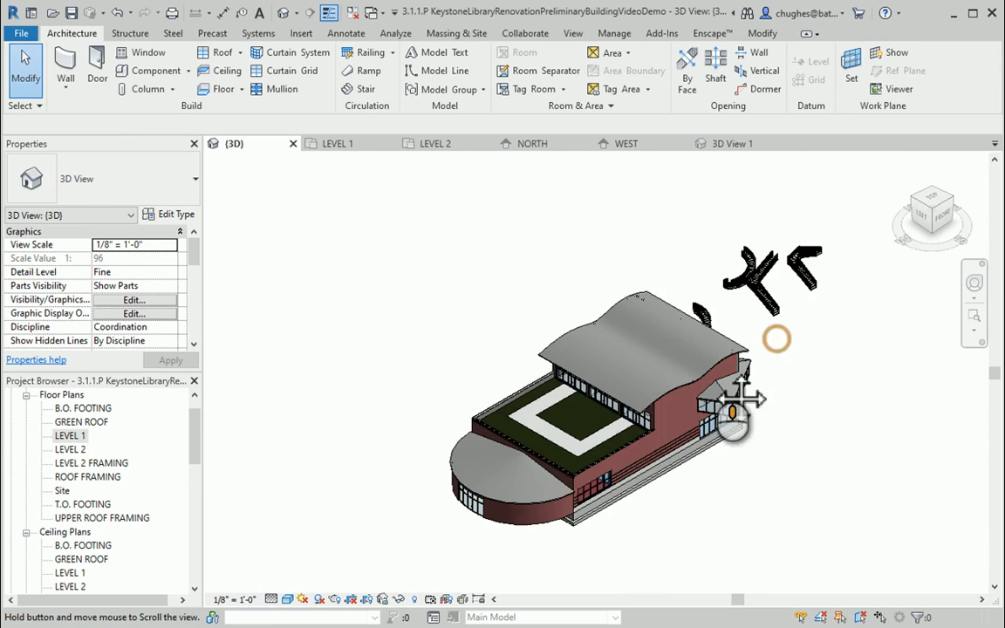
pyautogui.moveTo(740, 408); pyautogui.dragTo(583, 500, button='middle')
pyautogui.keyDown('shift'); pyautogui.moveTo(968, 218); pyautogui.dragTo(634, 428, button='middle'); pyautogui.keyUp('shift')
pyautogui.moveTo(609, 533); pyautogui.dragTo(566, 395, button='middle')
pyautogui.scroll(3, 652, 357)
pyautogui.scroll(5, 659, 371)
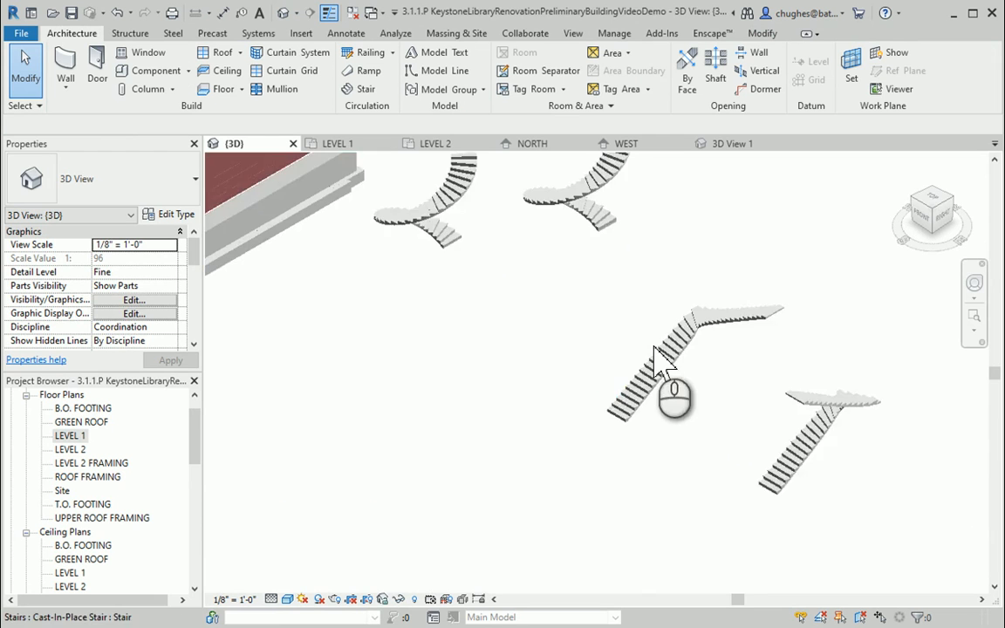
pyautogui.scroll(6, 711, 296)
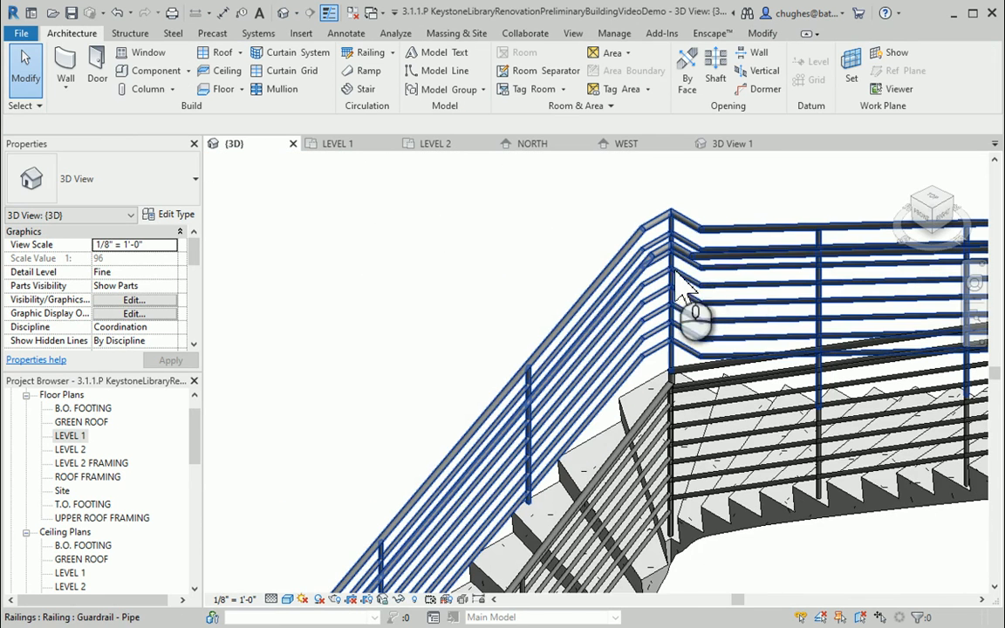
pyautogui.scroll(-2, 583, 363)
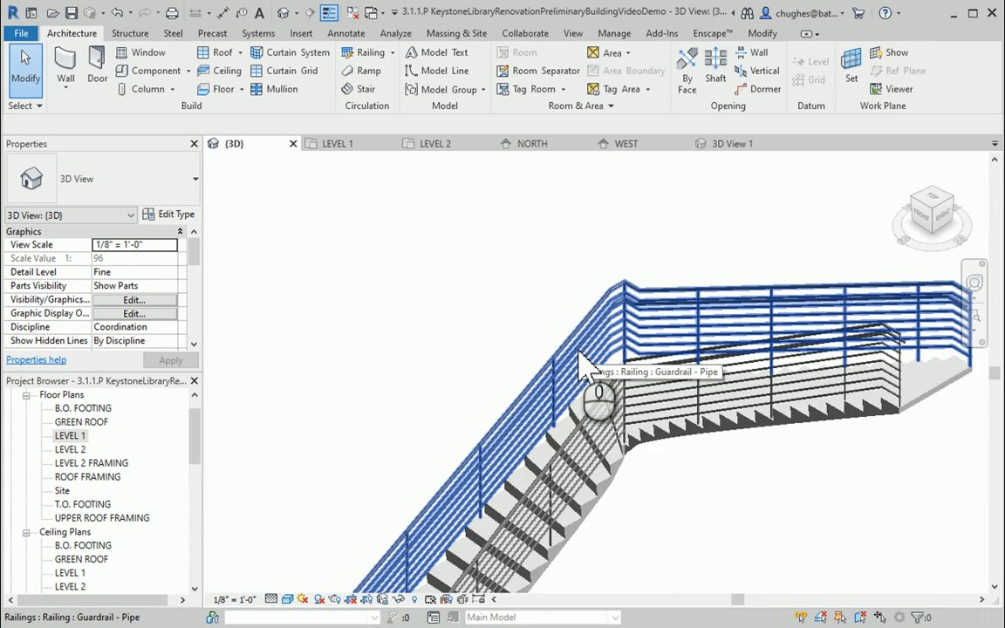
pyautogui.scroll(-2, 586, 367)
pyautogui.scroll(-2, 588, 344)
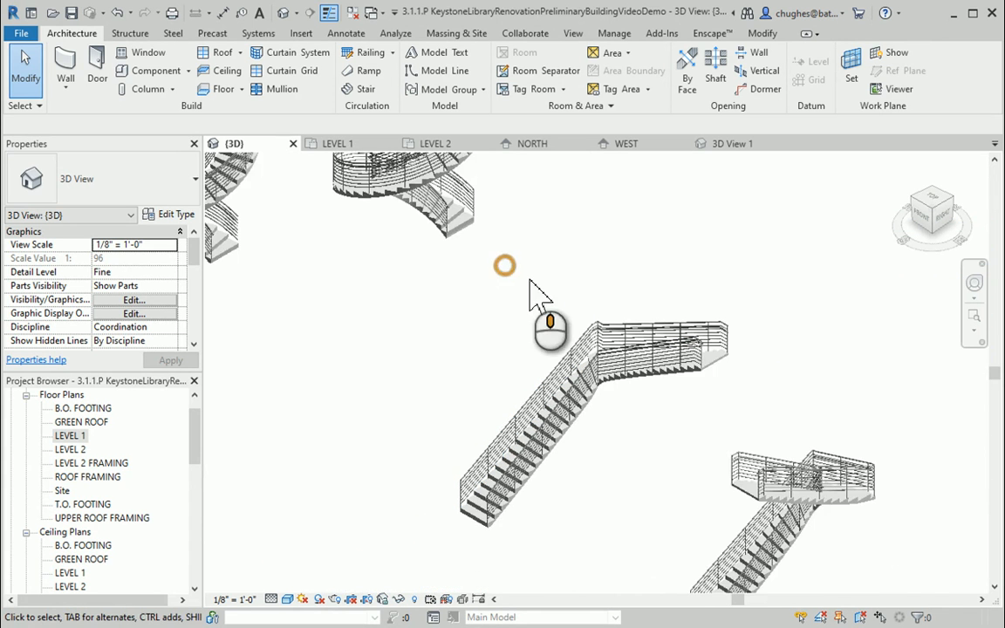
pyautogui.moveTo(534, 291); pyautogui.dragTo(834, 449, button='middle')
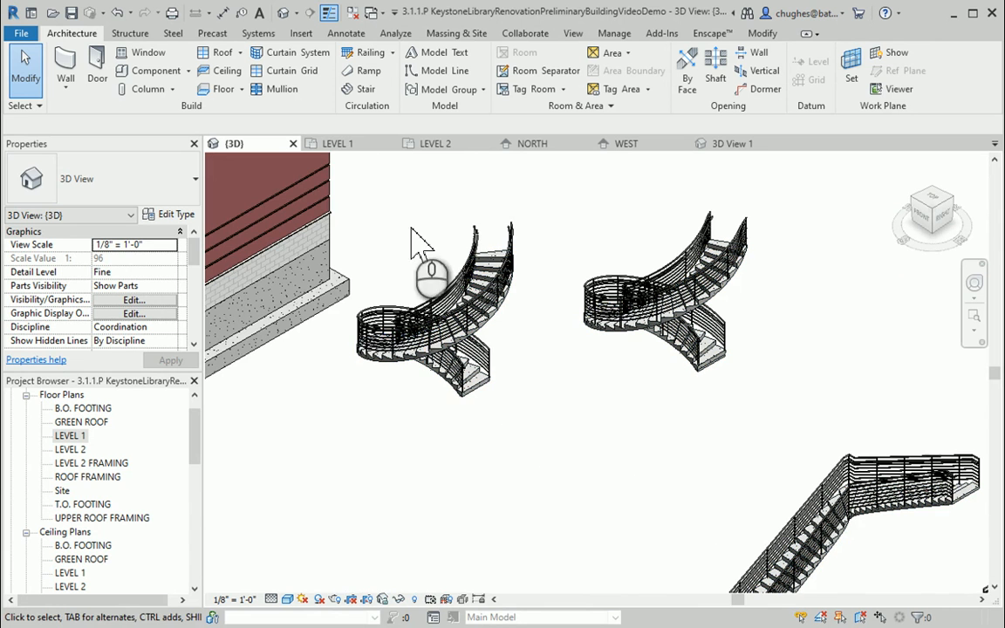
# Compare the two spiral stairs with the L-shaped and U-shaped winder stairs in the 3D view from a more frontal angle
pyautogui.click(949, 219)
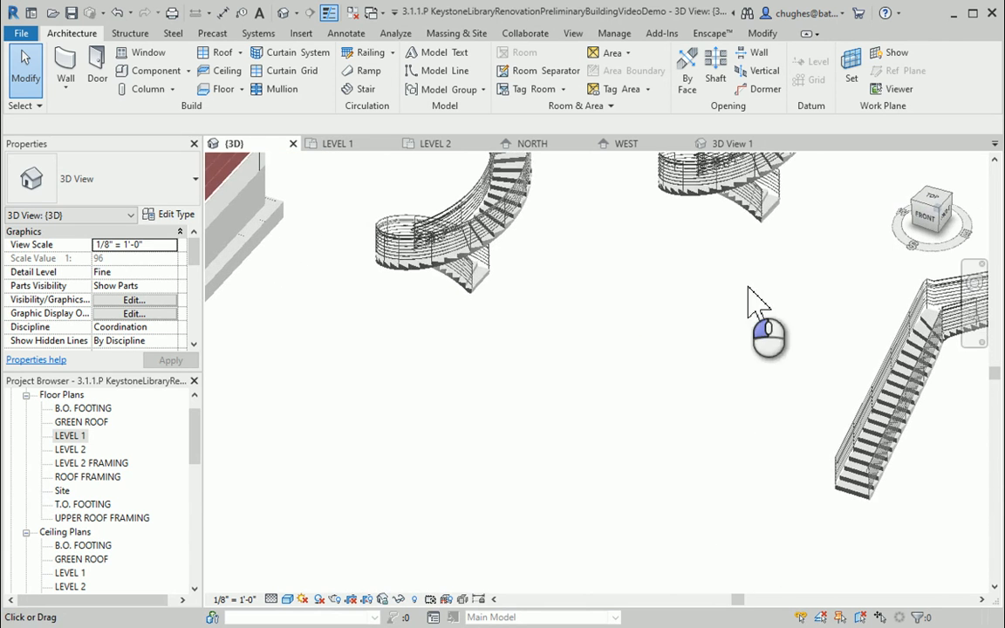
pyautogui.moveTo(655, 318); pyautogui.dragTo(591, 444, button='middle')
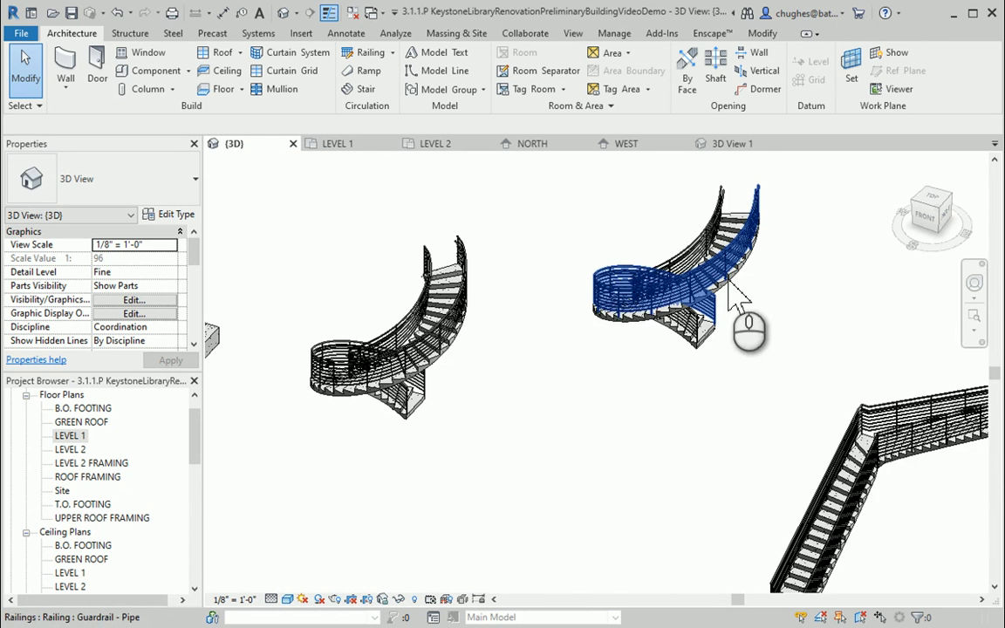
pyautogui.scroll(-1, 650, 327)
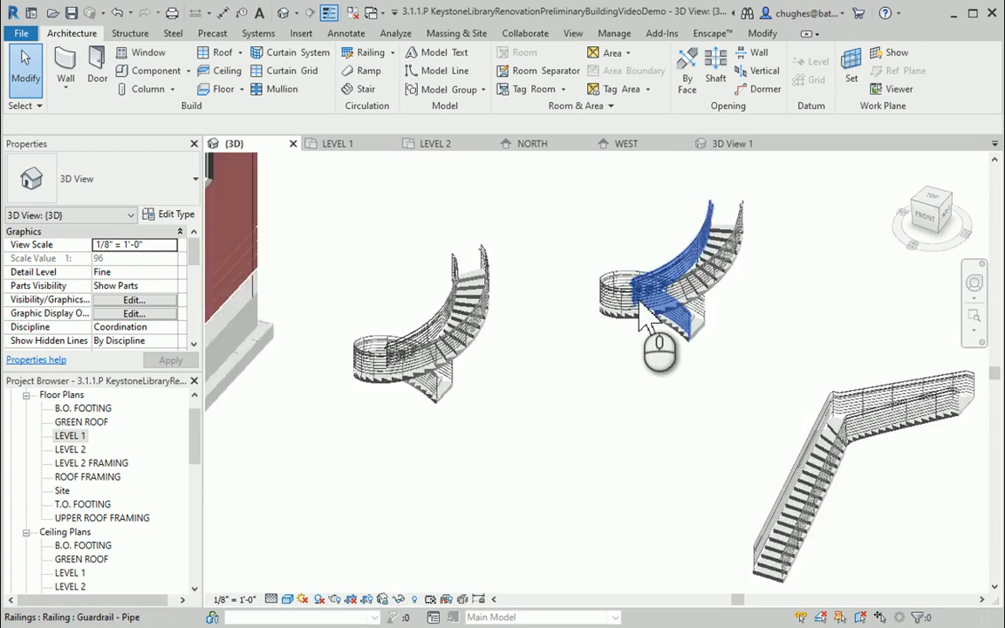
pyautogui.scroll(-1, 638, 302)
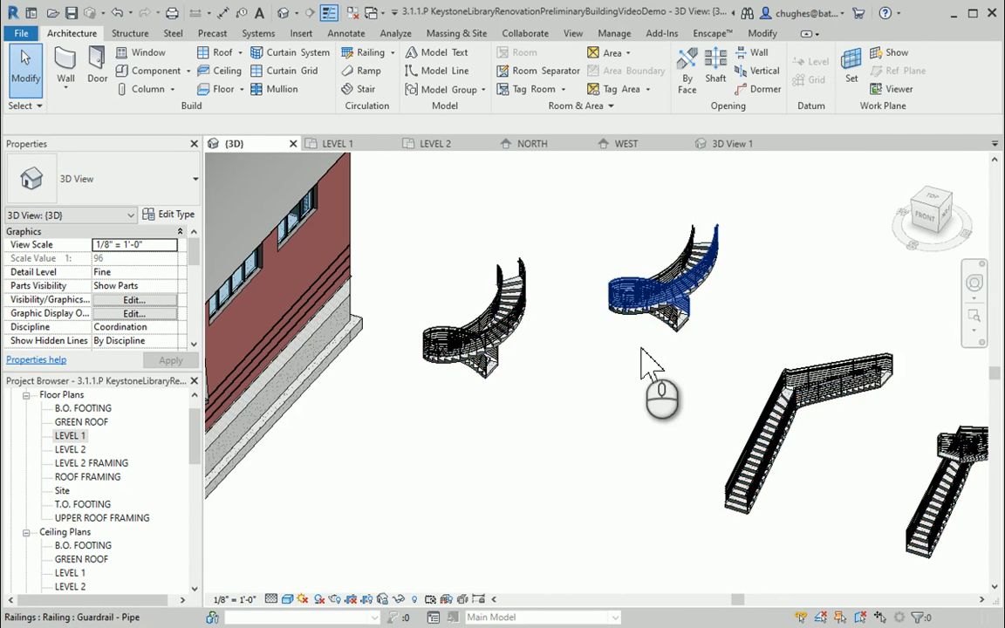
pyautogui.moveTo(642, 362); pyautogui.dragTo(545, 345, button='middle')
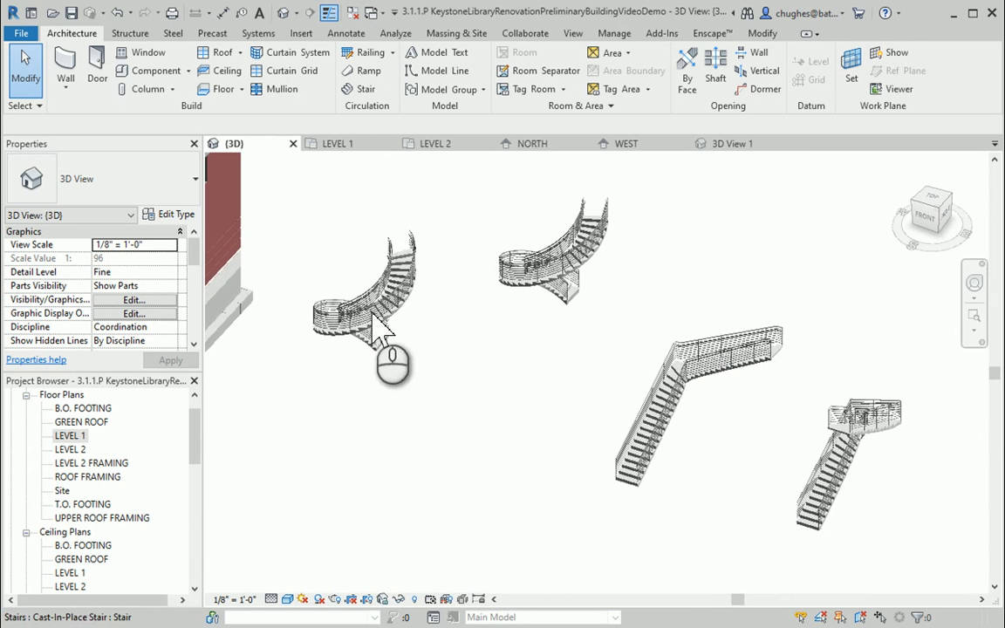
pyautogui.scroll(2, 753, 410)
pyautogui.moveTo(759, 408); pyautogui.dragTo(651, 357, button='middle')
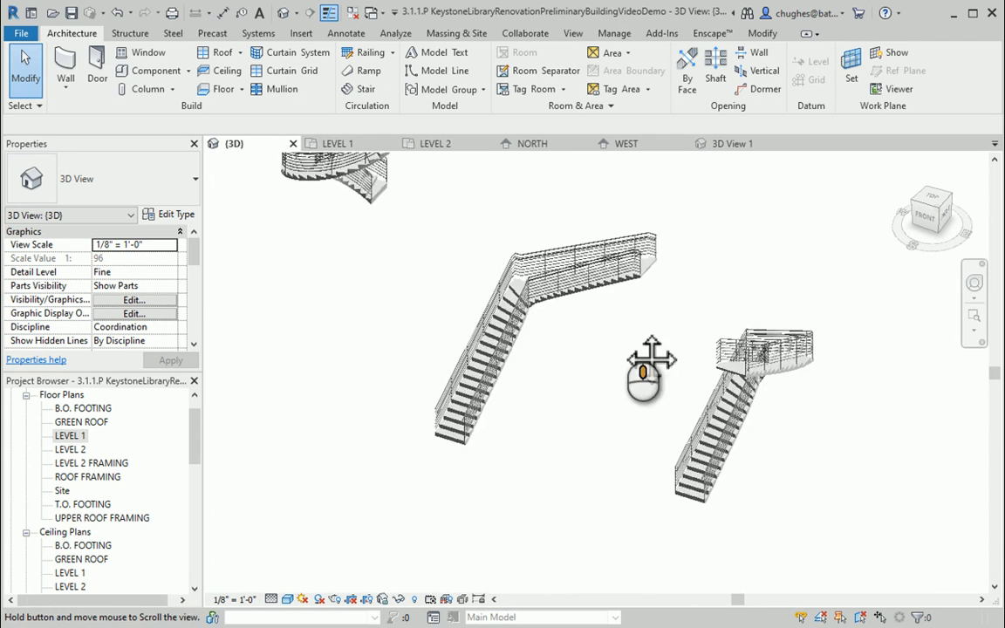
pyautogui.scroll(2, 631, 348)
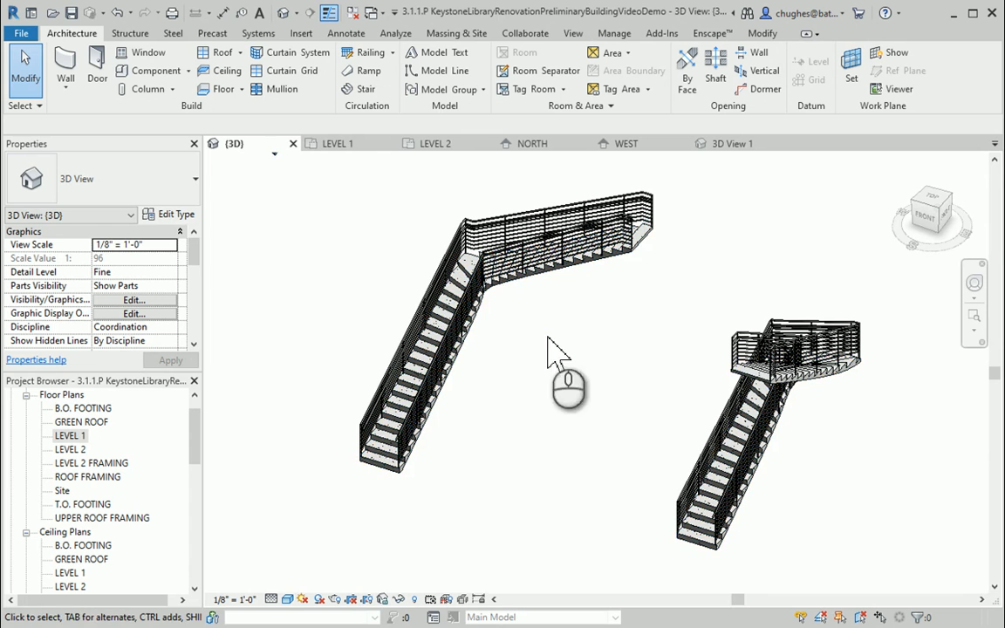
pyautogui.scroll(-3, 619, 388)
pyautogui.moveTo(576, 383); pyautogui.dragTo(807, 480, button='middle')
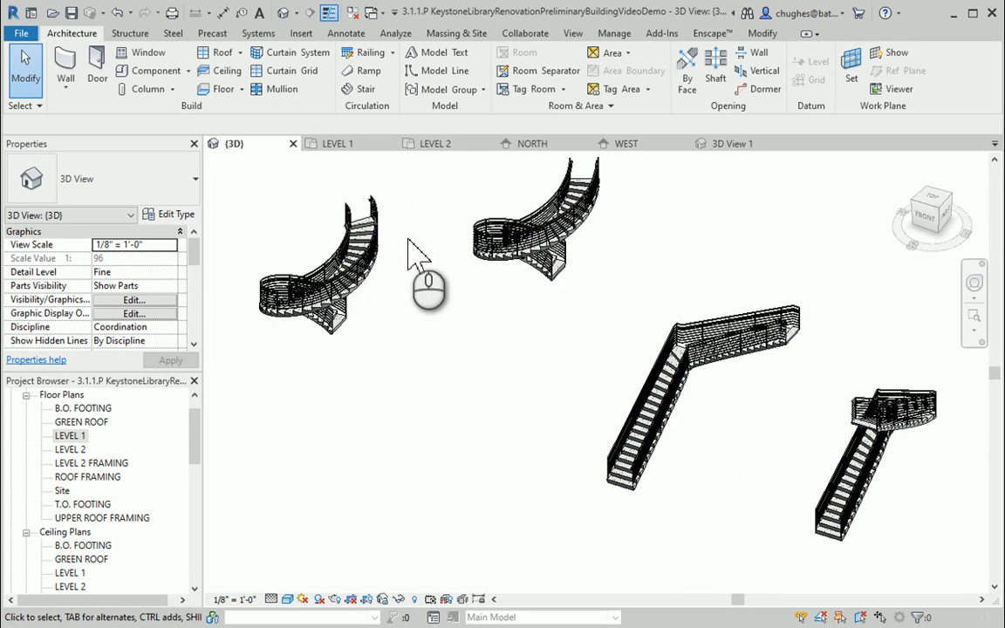
# On the LEVEL 1 plan, start a stair and draw a center-ends spiral run south of the spirals, about 12'-6" in radius
pyautogui.doubleClick(70, 436)
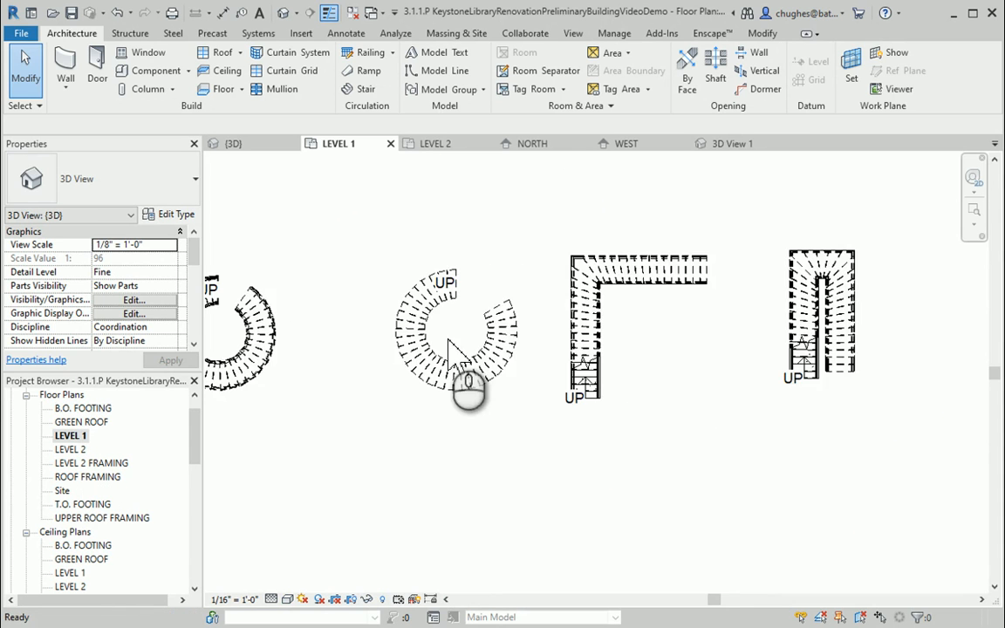
pyautogui.scroll(-3, 521, 366)
pyautogui.moveTo(488, 368); pyautogui.dragTo(549, 283, button='middle')
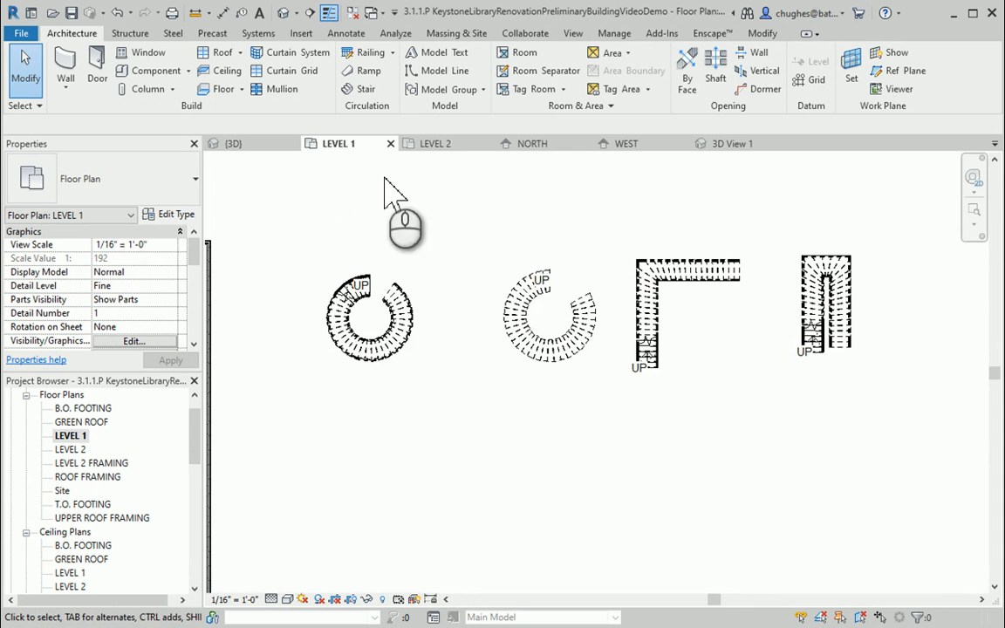
pyautogui.click(365, 88)
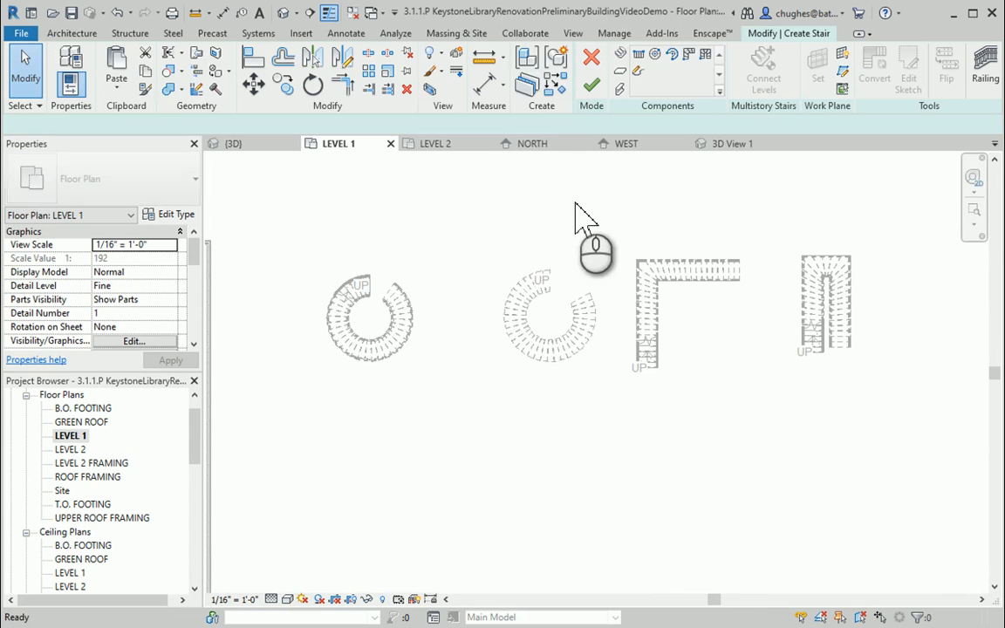
pyautogui.click(672, 58)
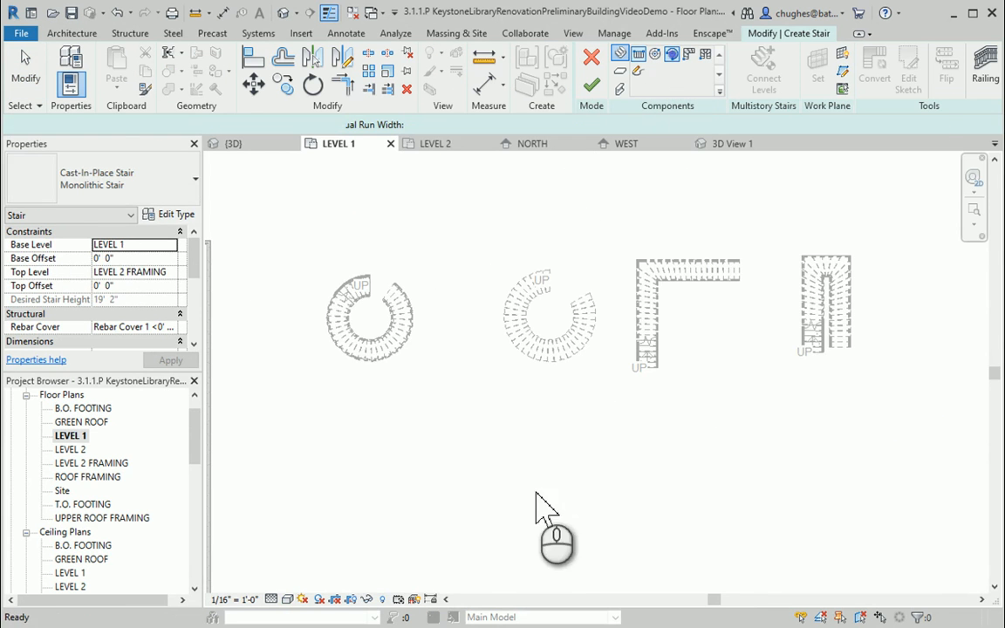
pyautogui.moveTo(510, 475); pyautogui.dragTo(549, 406, button='middle')
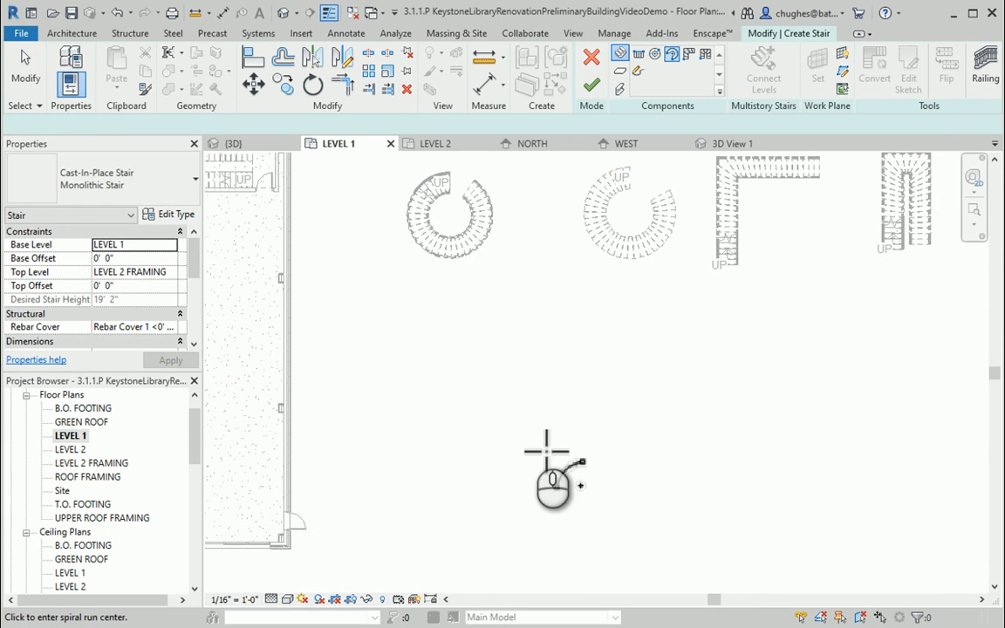
pyautogui.click(532, 434)
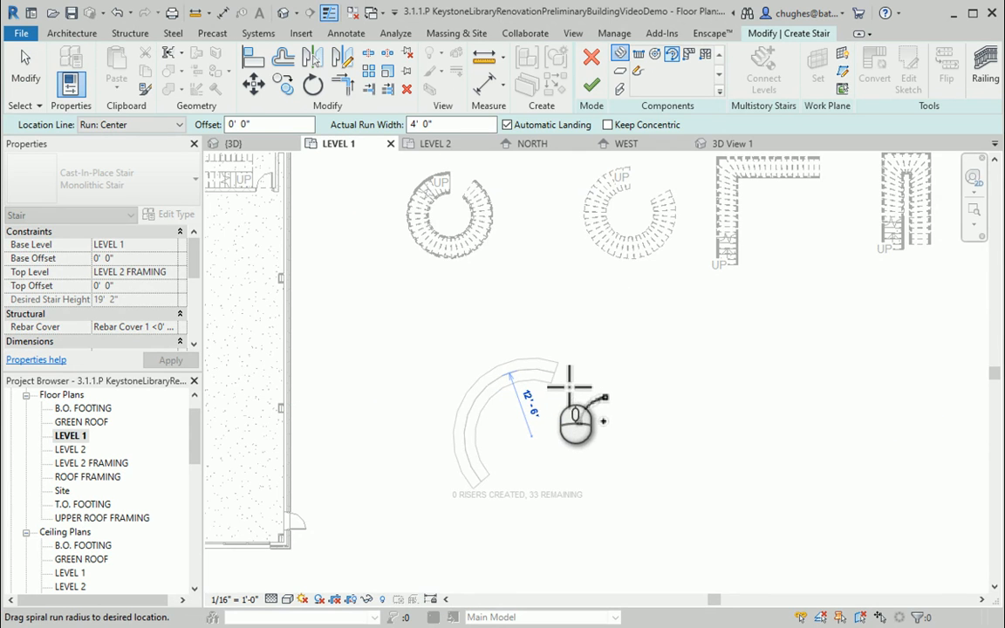
pyautogui.click(557, 371)
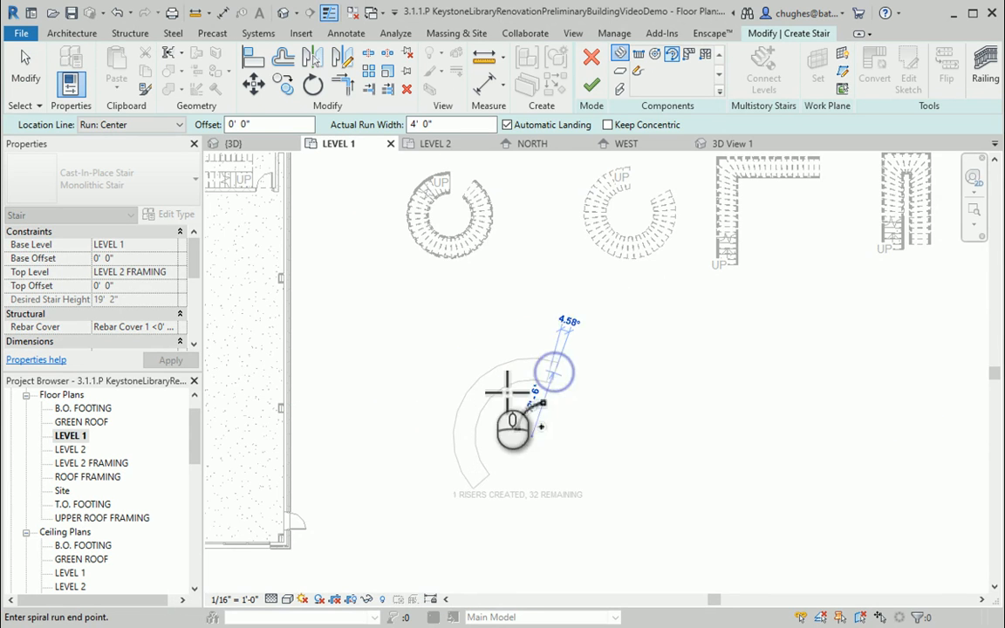
pyautogui.click(475, 482)
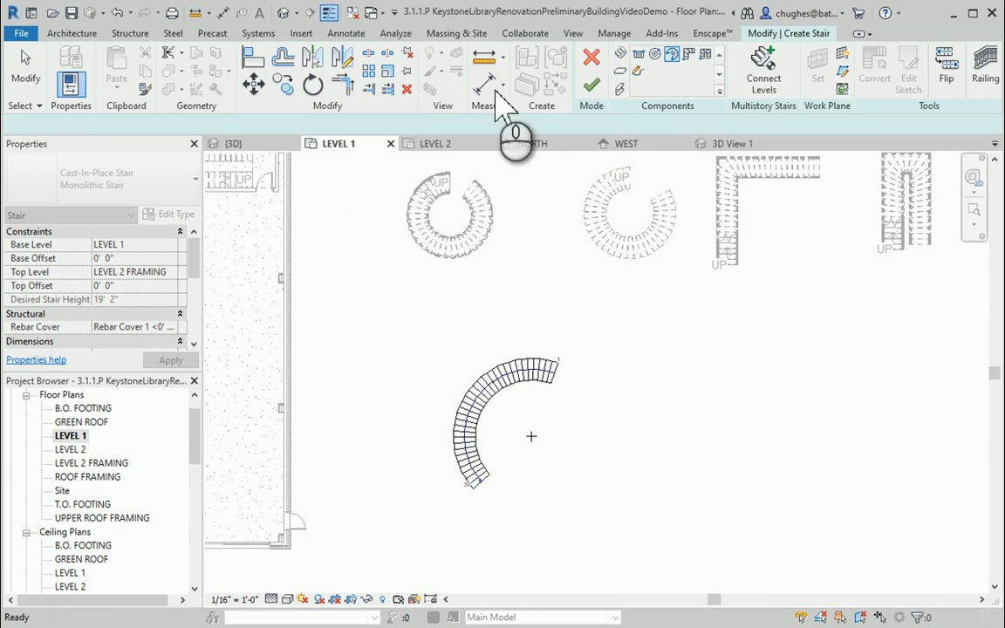
# Finish the stair containing the center-ends spiral run
pyautogui.click(591, 85)
pyautogui.click(615, 55)
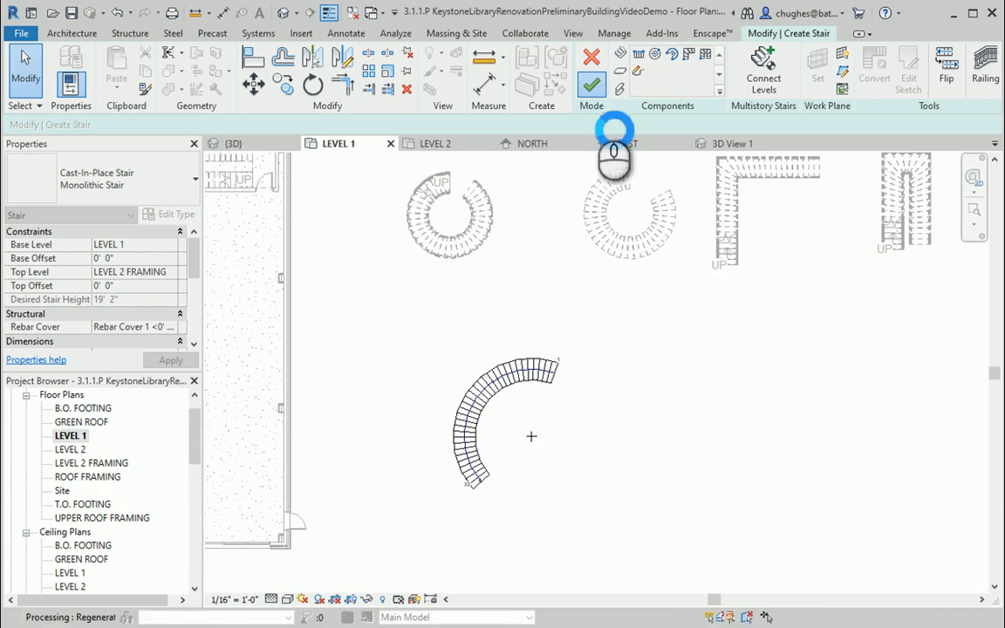
pyautogui.click(618, 90)
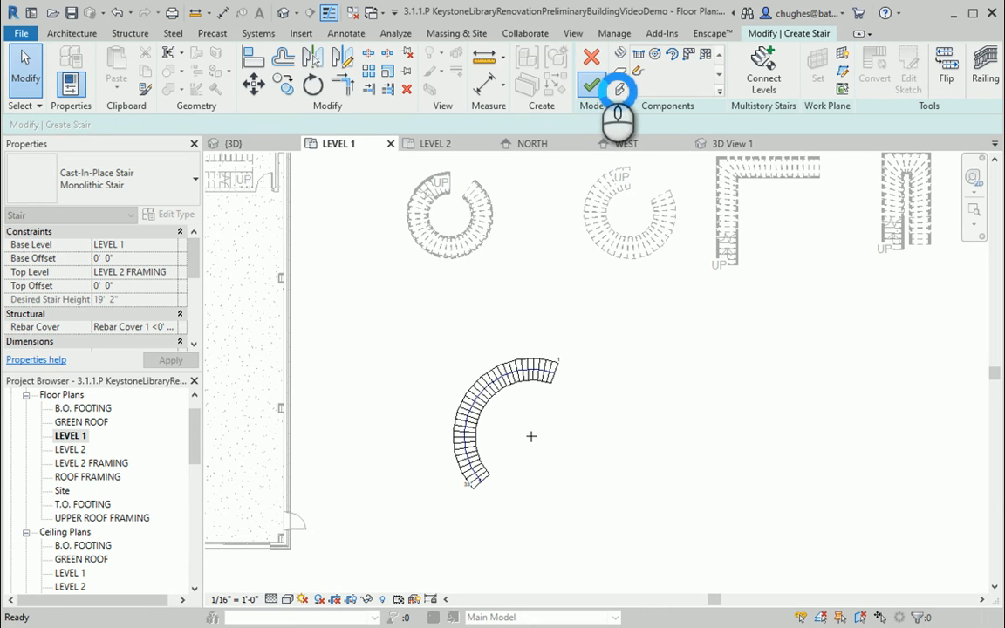
pyautogui.click(591, 85)
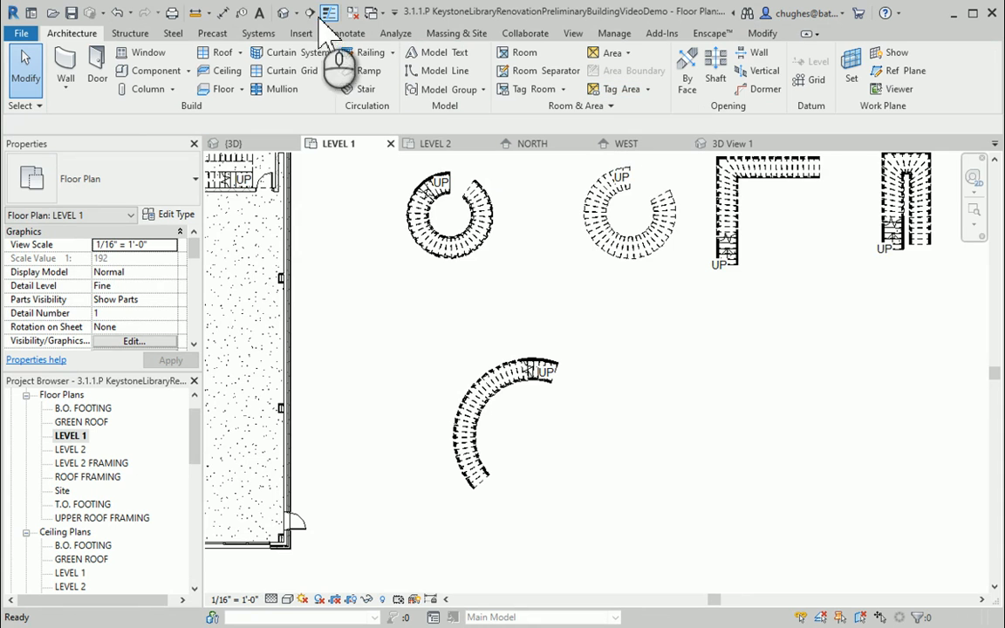
# Open the 3D view and examine the new curved stair, comparing it with the full-step spirals and the winder stairs
pyautogui.click(286, 13)
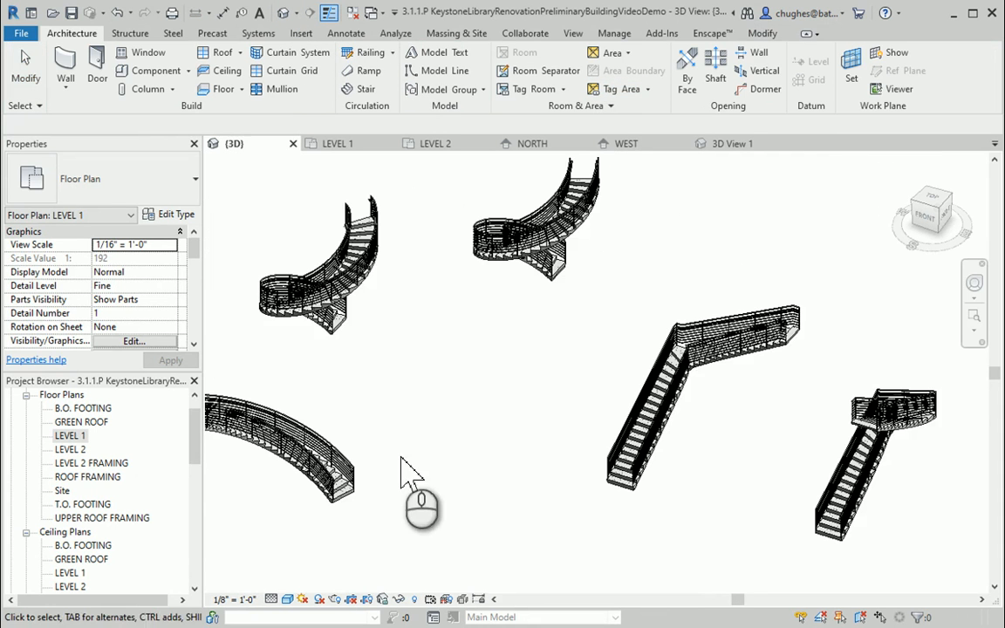
pyautogui.moveTo(451, 444); pyautogui.dragTo(580, 471, button='middle')
pyautogui.scroll(-2, 538, 448)
pyautogui.scroll(6, 389, 478)
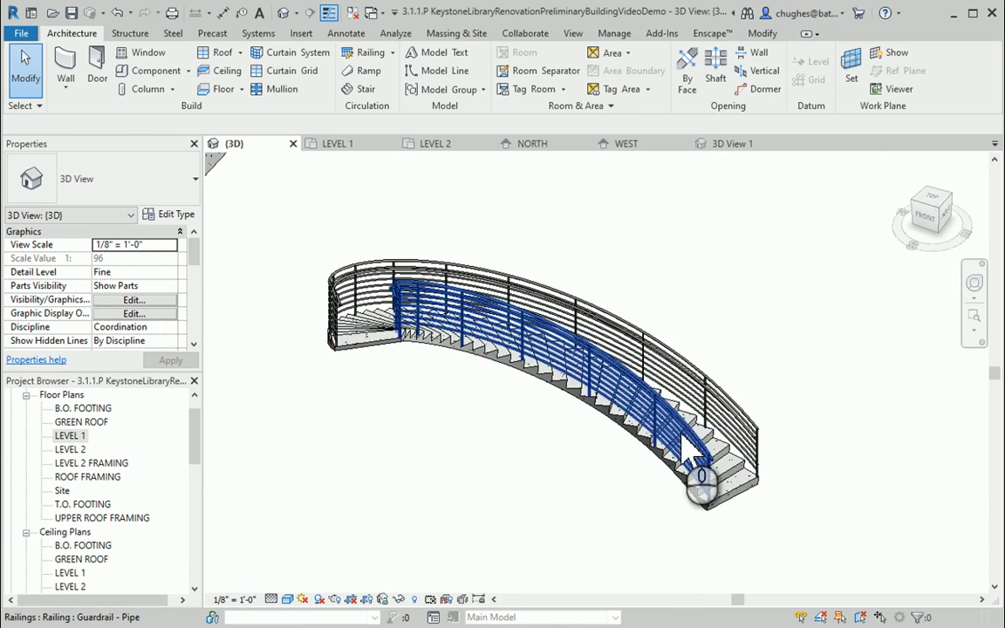
pyautogui.scroll(-4, 471, 459)
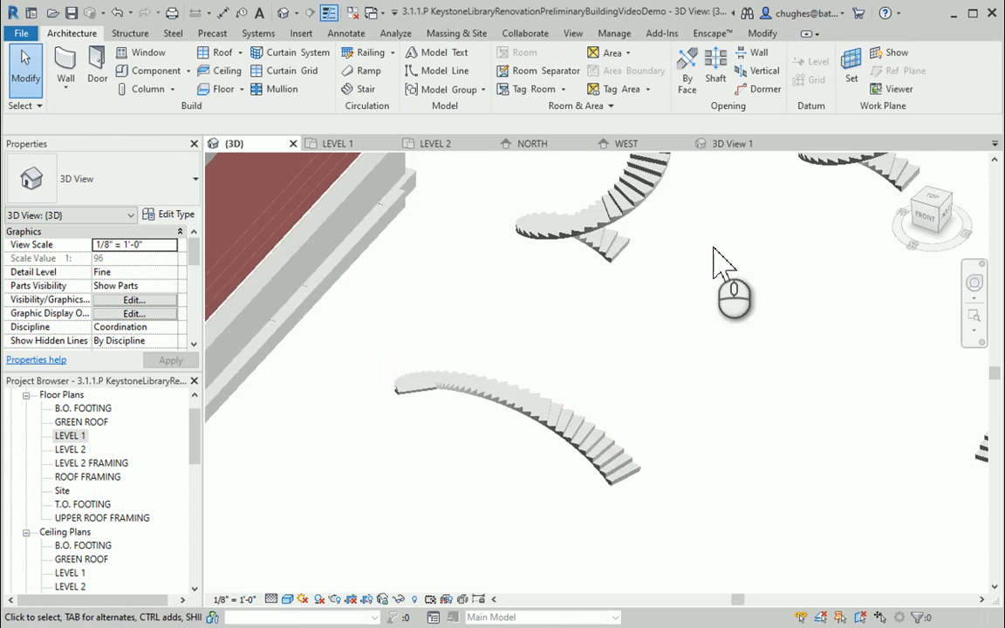
pyautogui.moveTo(647, 297); pyautogui.dragTo(550, 197, button='middle')
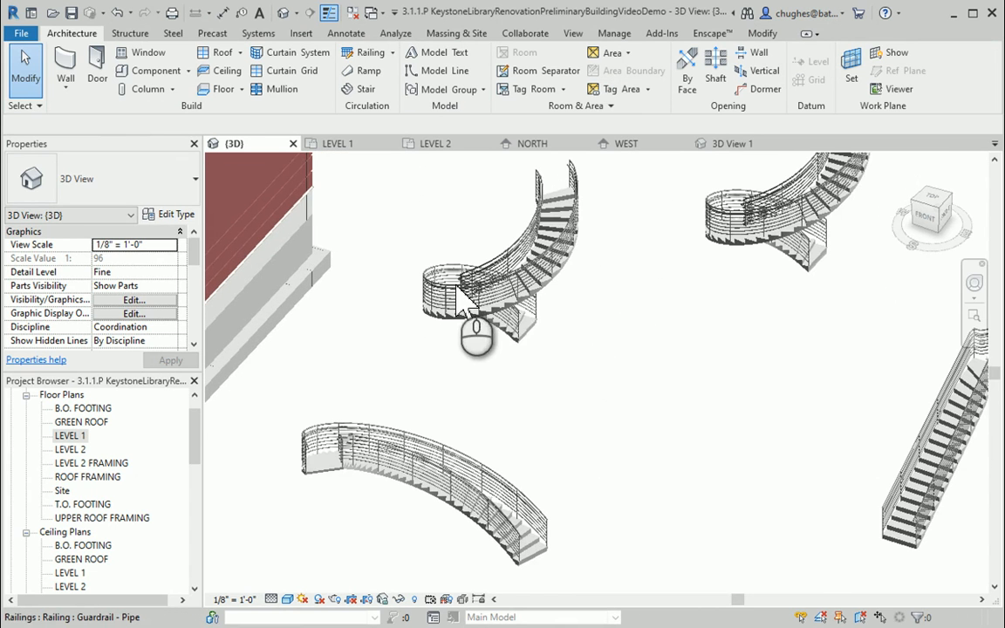
pyautogui.moveTo(397, 523); pyautogui.dragTo(464, 415, button='middle')
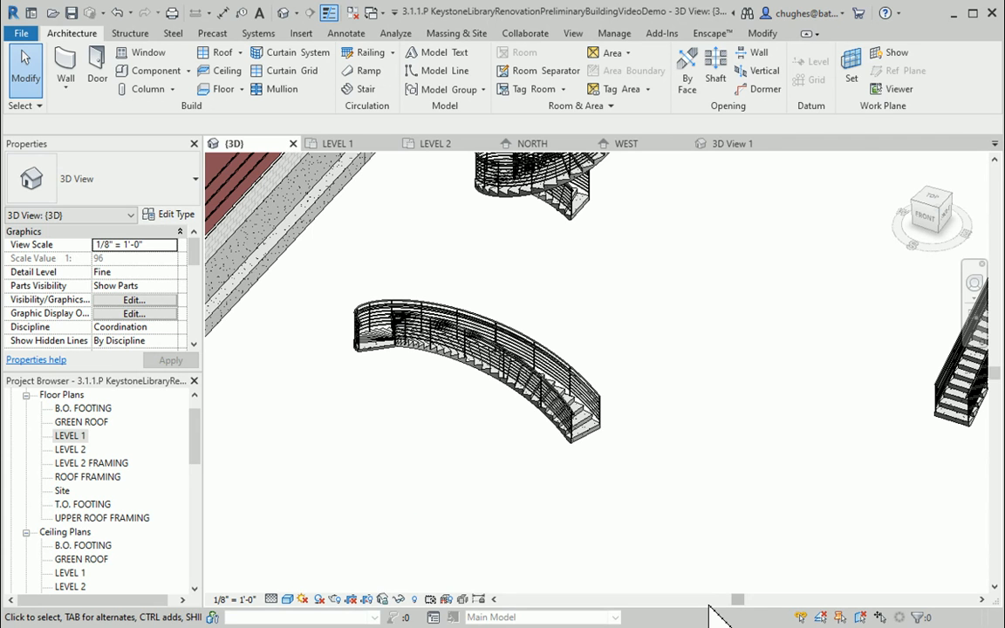
pyautogui.moveTo(689, 370); pyautogui.dragTo(534, 441, button='middle')
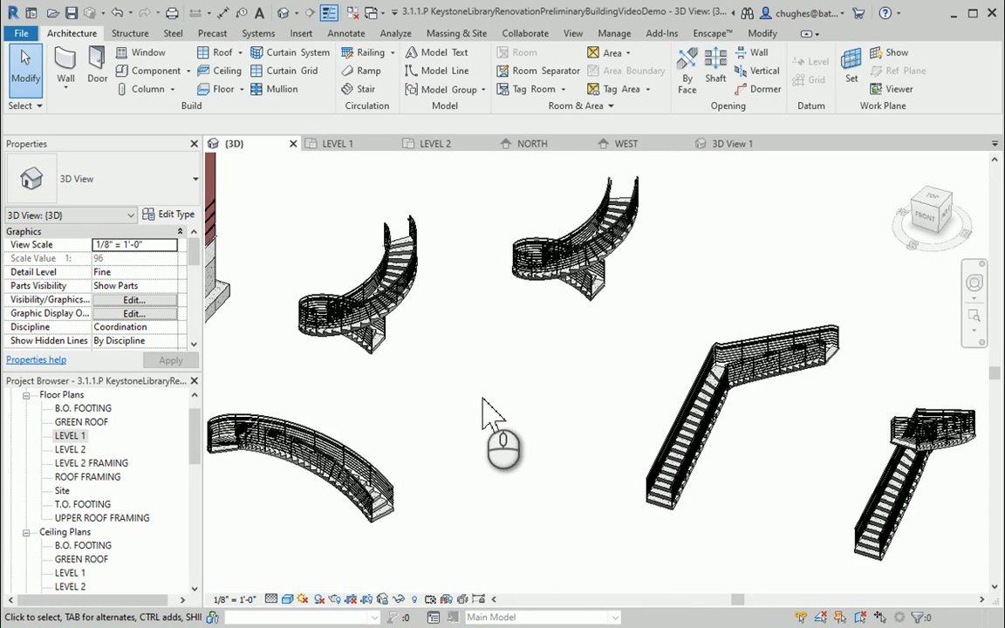
# Return to the LEVEL 1 floor plan and bring all the stairs into view
pyautogui.click(349, 90)
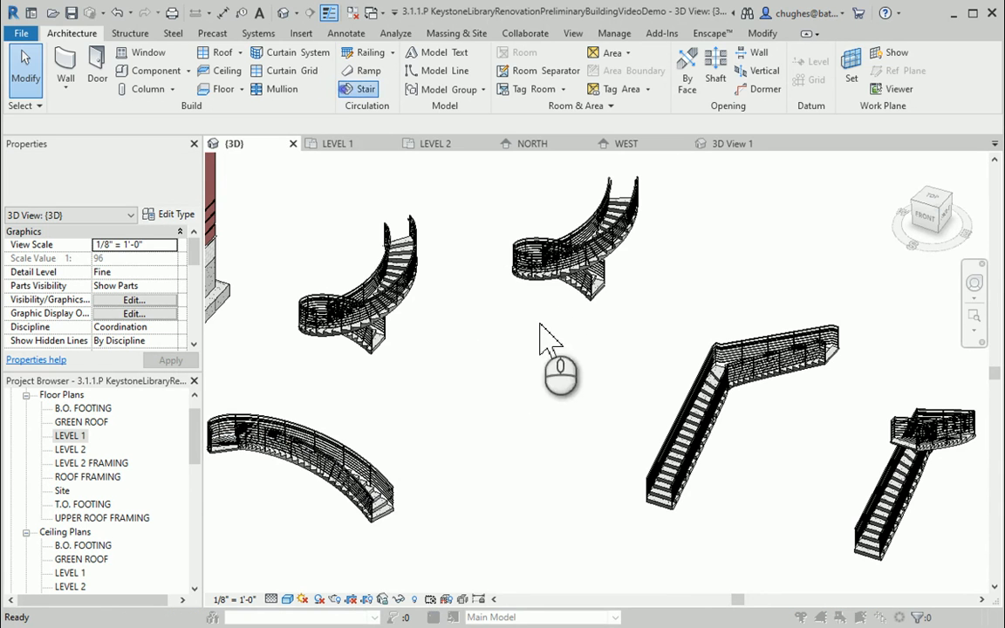
pyautogui.click(582, 403)
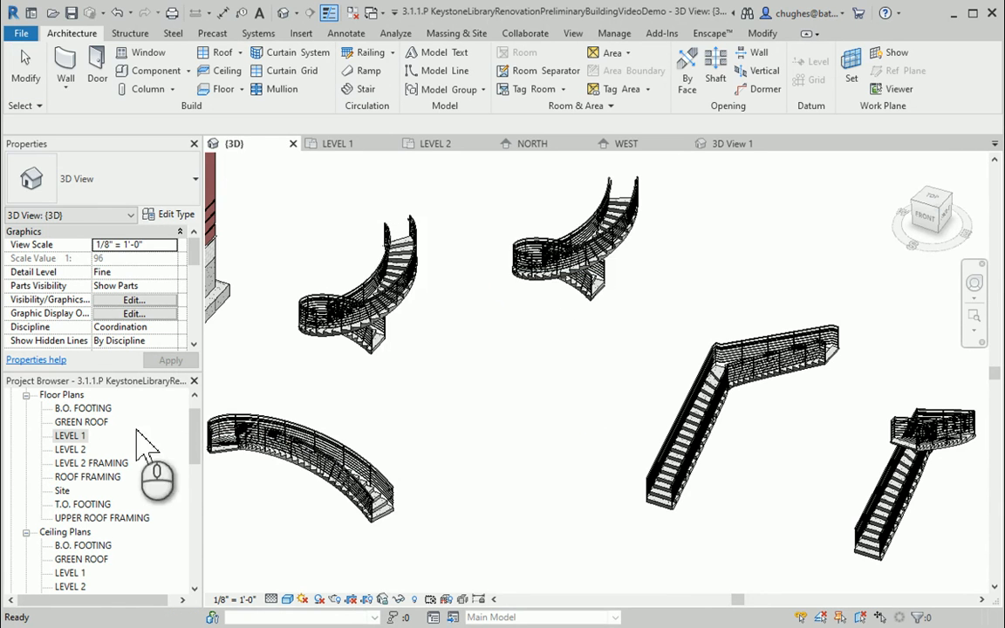
pyautogui.doubleClick(74, 436)
pyautogui.moveTo(668, 287); pyautogui.dragTo(526, 326, button='middle')
pyautogui.click(366, 89)
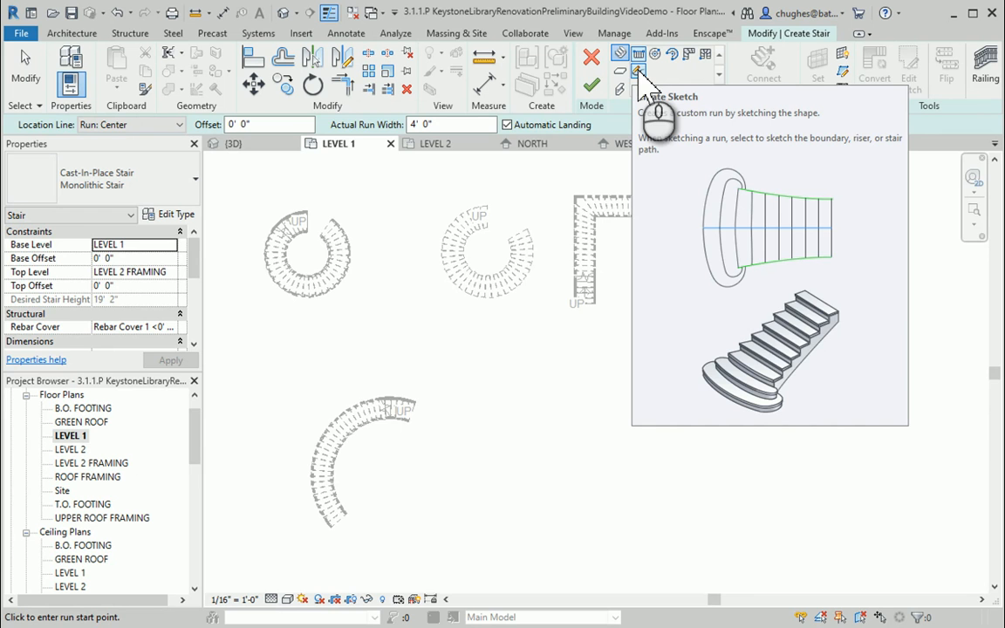
pyautogui.rightClick(529, 342)
pyautogui.click(559, 347)
pyautogui.rightClick(481, 340)
pyautogui.click(506, 348)
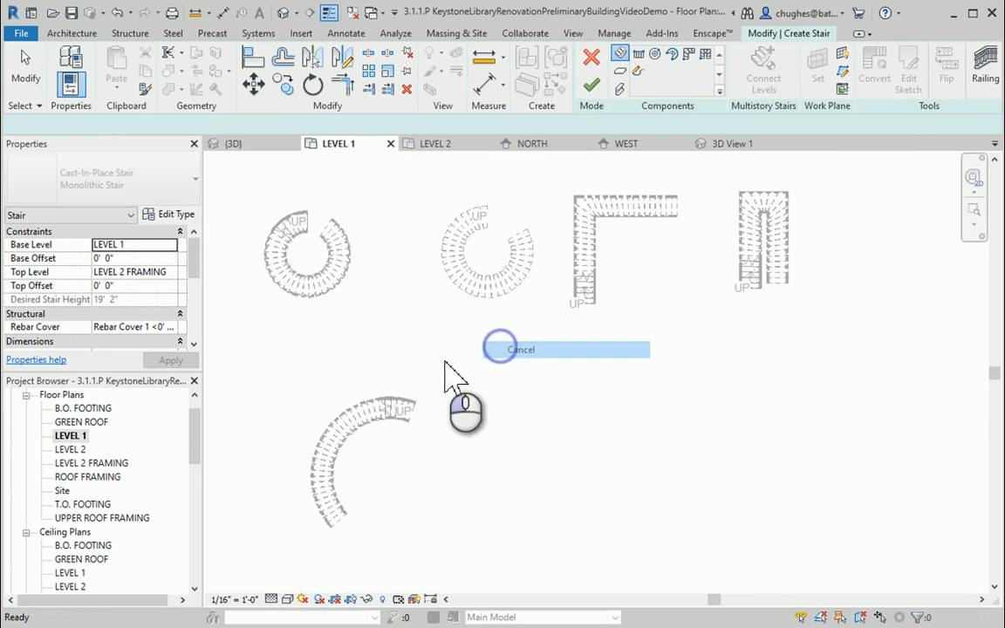
pyautogui.click(596, 49)
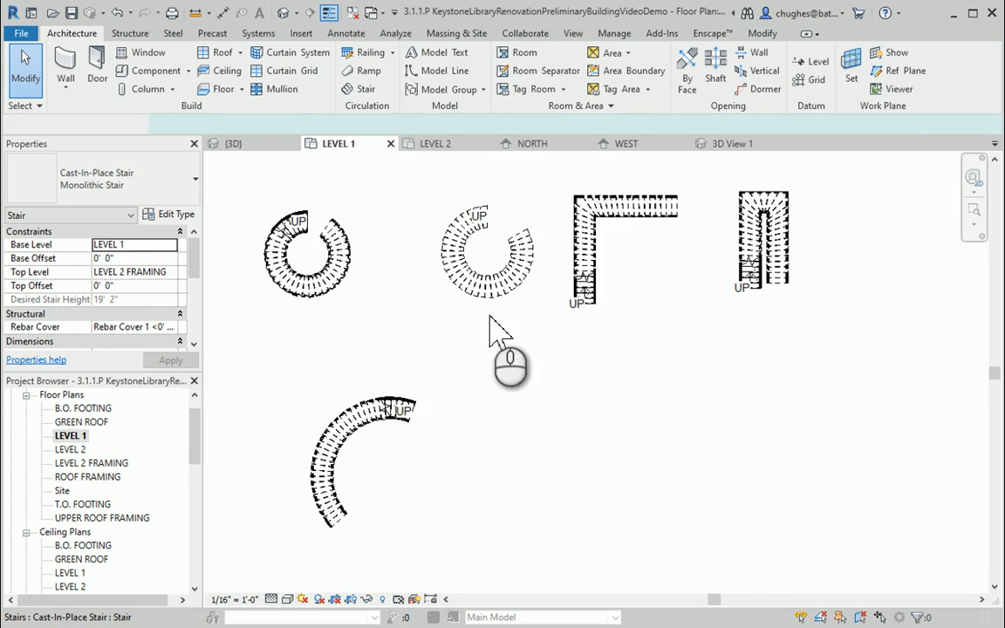
# Select the curved center-ends stair with its railings and move it inside the building, between the interior columns north of the south wall
pyautogui.moveTo(398, 310); pyautogui.dragTo(565, 298, button='middle')
pyautogui.moveTo(499, 285); pyautogui.dragTo(646, 442)
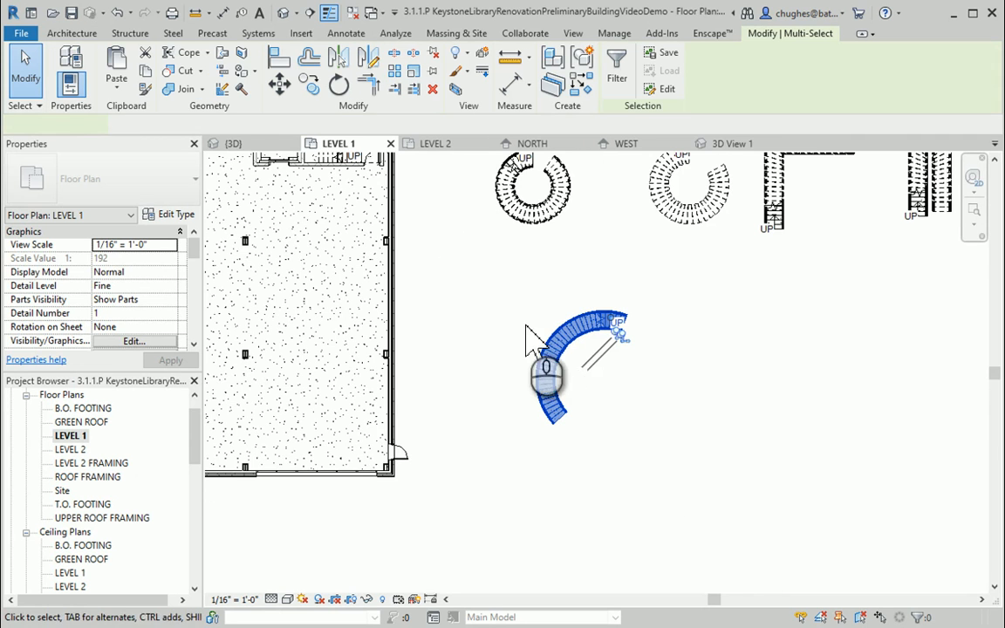
pyautogui.keyDown('ctrl'); pyautogui.click(297, 159); pyautogui.keyUp('ctrl')
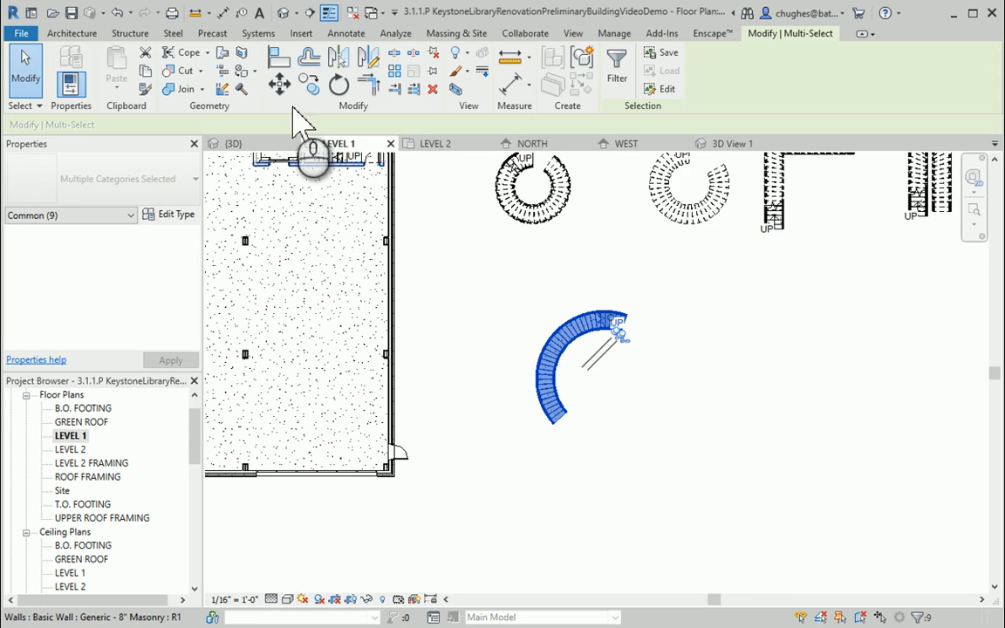
pyautogui.click(279, 85)
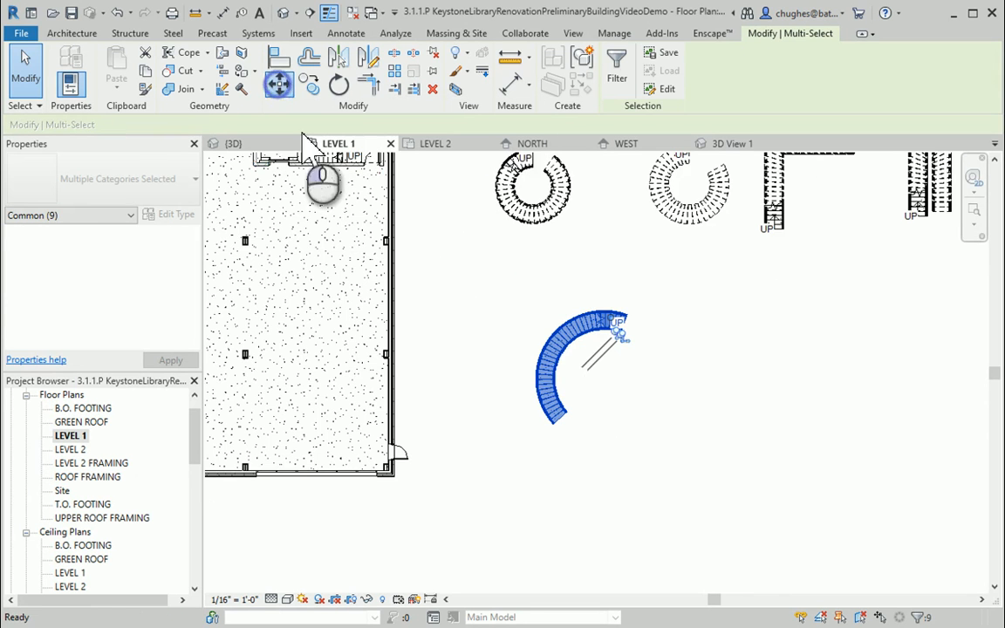
pyautogui.scroll(2, 542, 432)
pyautogui.scroll(4, 684, 381)
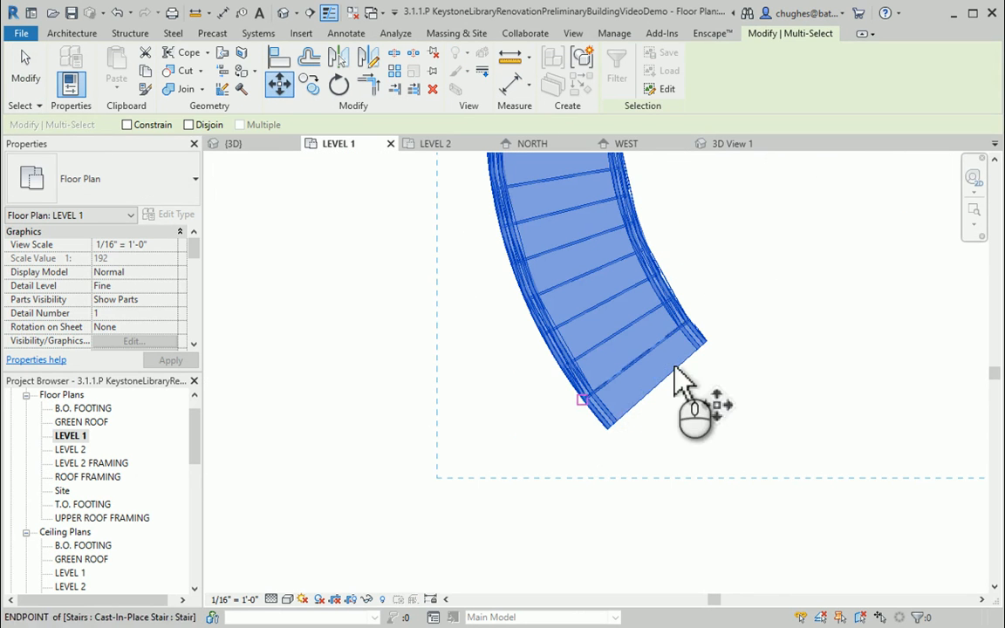
pyautogui.click(707, 342)
pyautogui.scroll(-3, 626, 393)
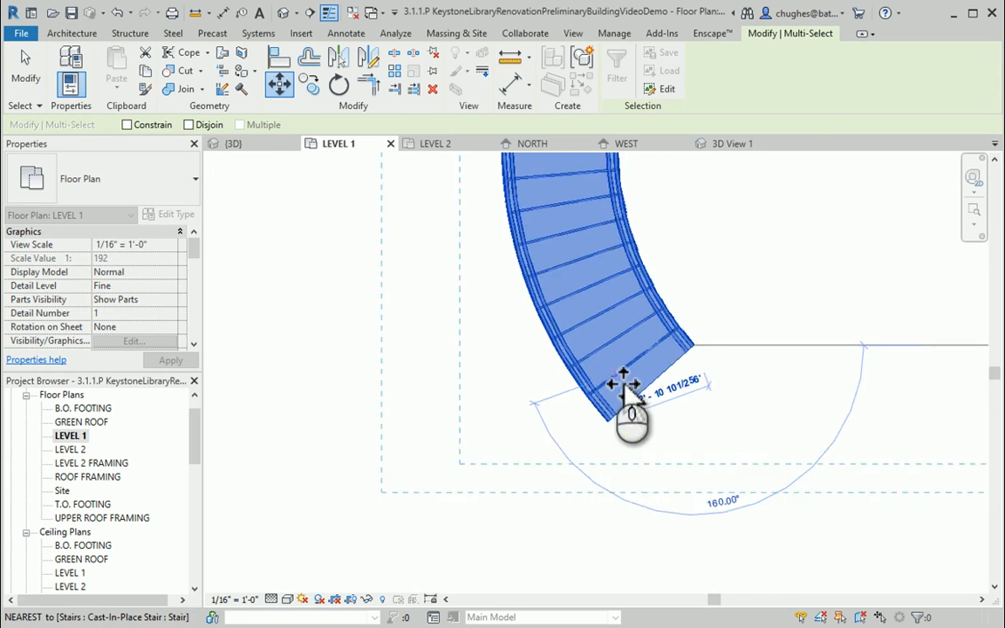
pyautogui.moveTo(519, 362); pyautogui.dragTo(652, 366, button='middle')
pyautogui.moveTo(438, 362); pyautogui.dragTo(546, 363, button='middle')
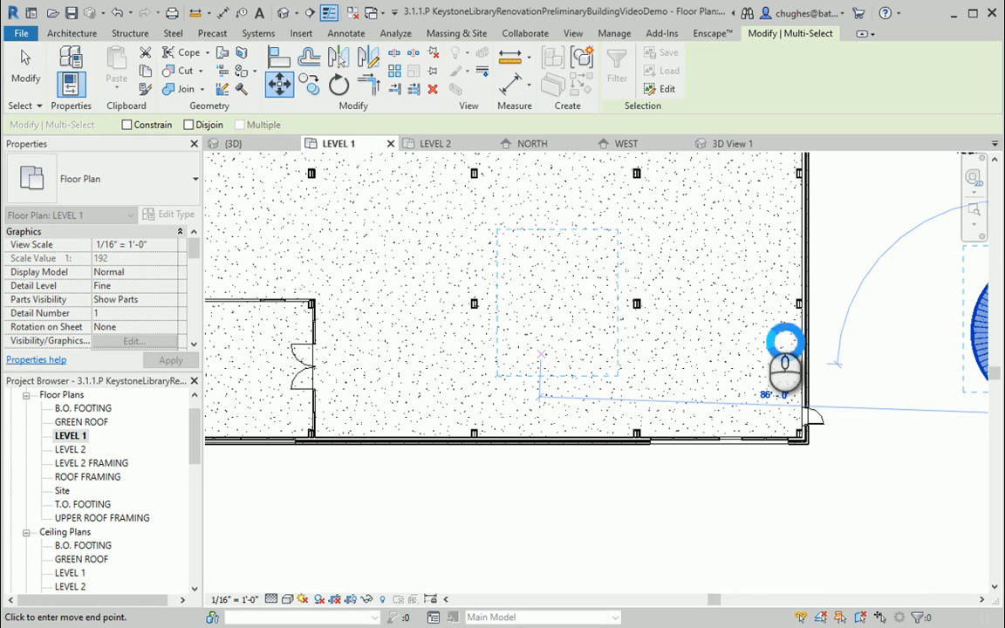
pyautogui.click(566, 303)
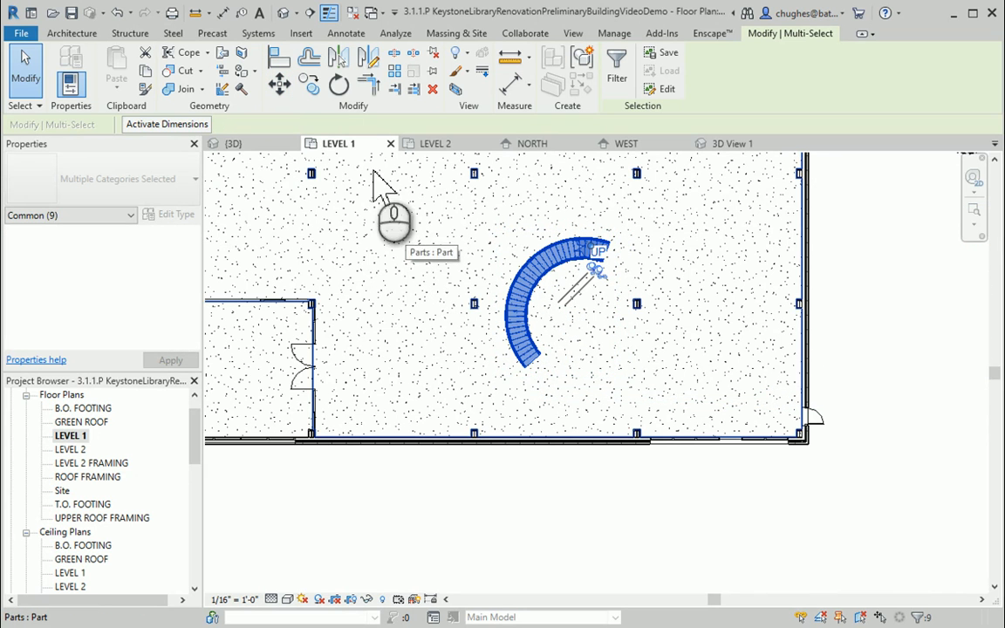
# Rotate the relocated curved stair 90° clockwise about its default center and clear the selection
pyautogui.click(336, 86)
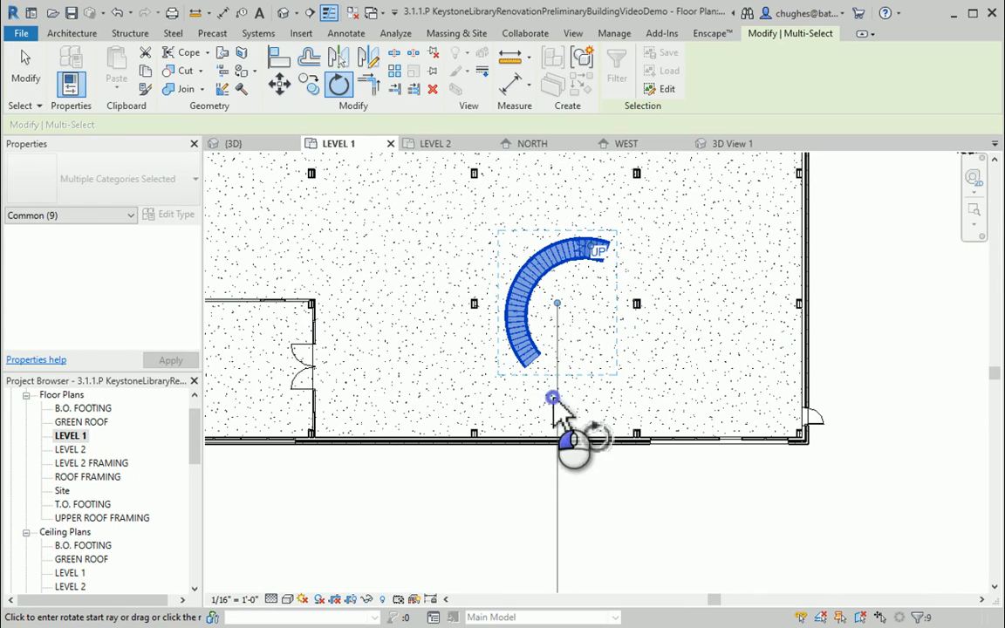
pyautogui.click(553, 399)
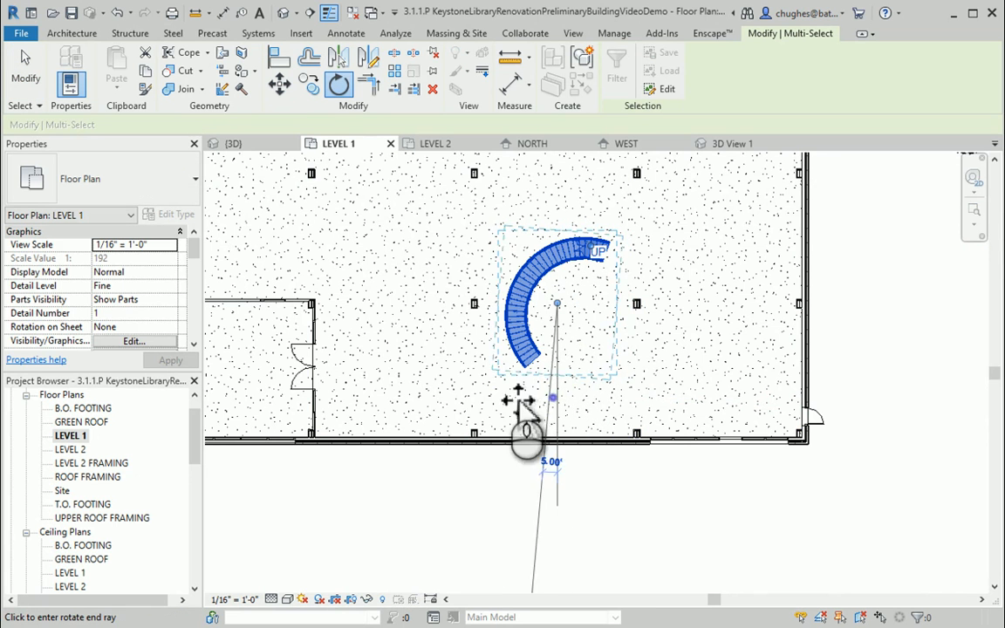
pyautogui.click(411, 307)
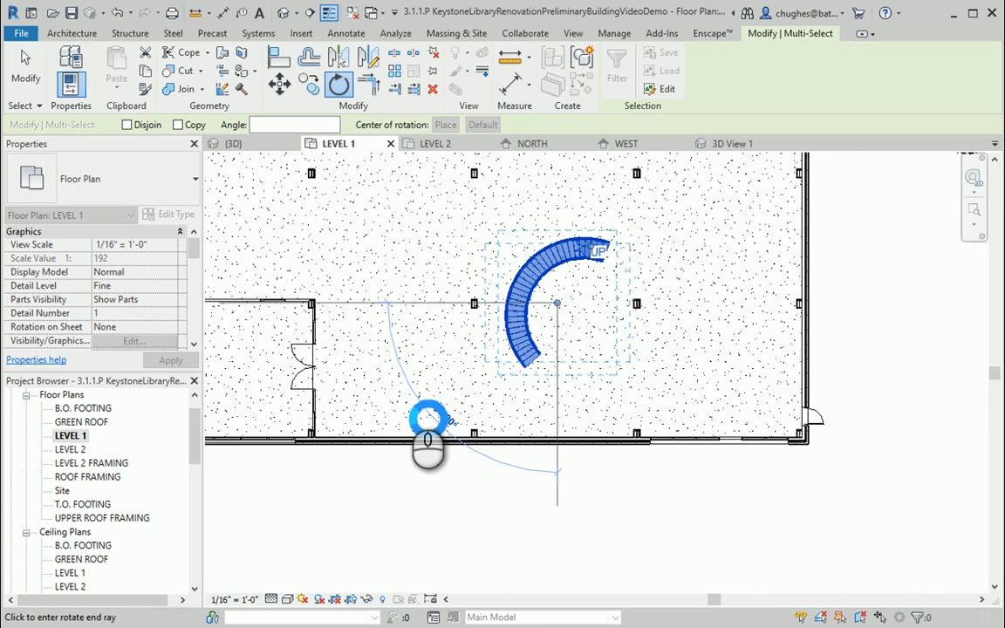
pyautogui.click(407, 400)
pyautogui.click(472, 280)
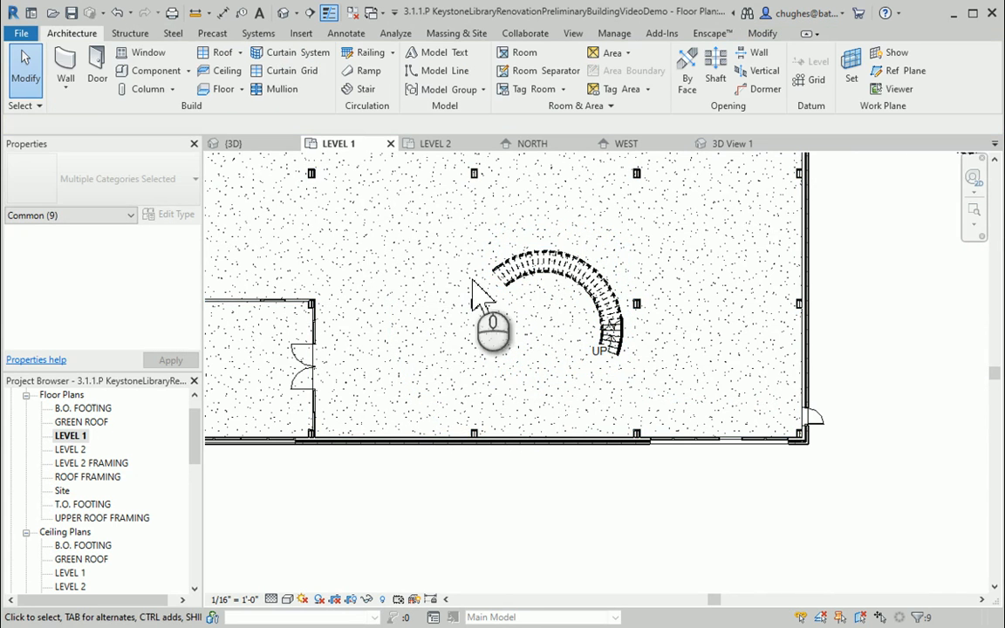
# In the 3D view, hide only the tall brick exterior wall element beneath the wavy roof to expose the building interior
pyautogui.click(283, 12)
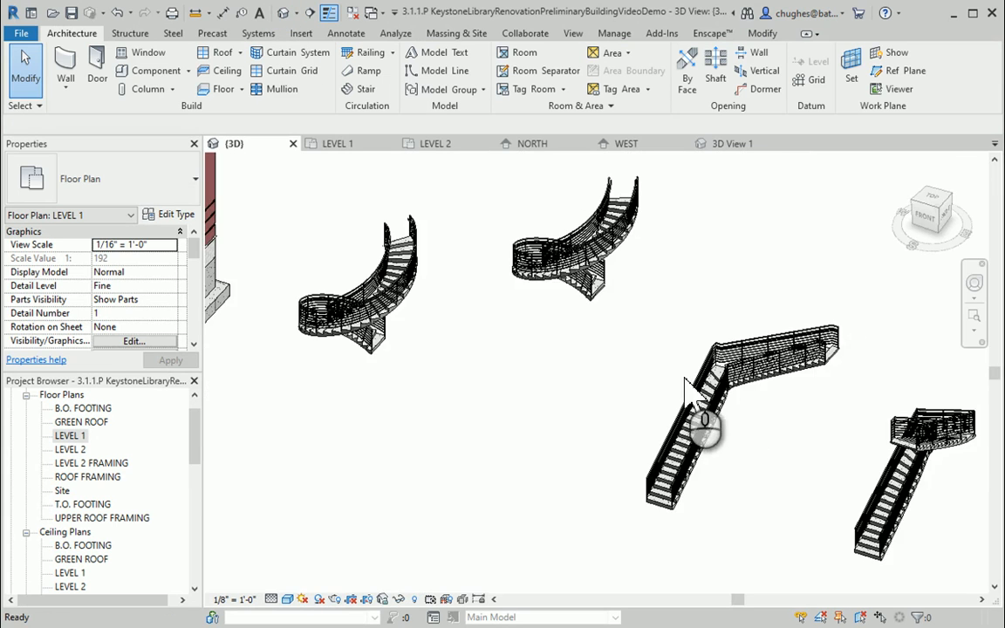
pyautogui.moveTo(403, 378); pyautogui.dragTo(722, 361, button='middle')
pyautogui.moveTo(347, 379); pyautogui.dragTo(731, 329, button='middle')
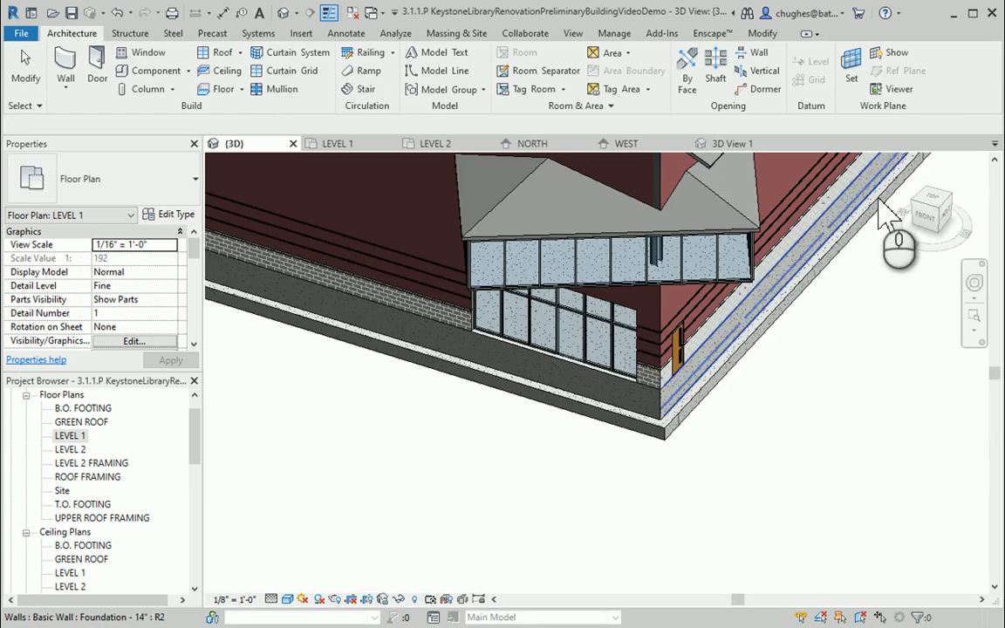
pyautogui.moveTo(341, 314)
pyautogui.mouseDown(button='middle')
pyautogui.moveTo(556, 492)
pyautogui.moveTo(536, 472)
pyautogui.mouseUp(button='middle')
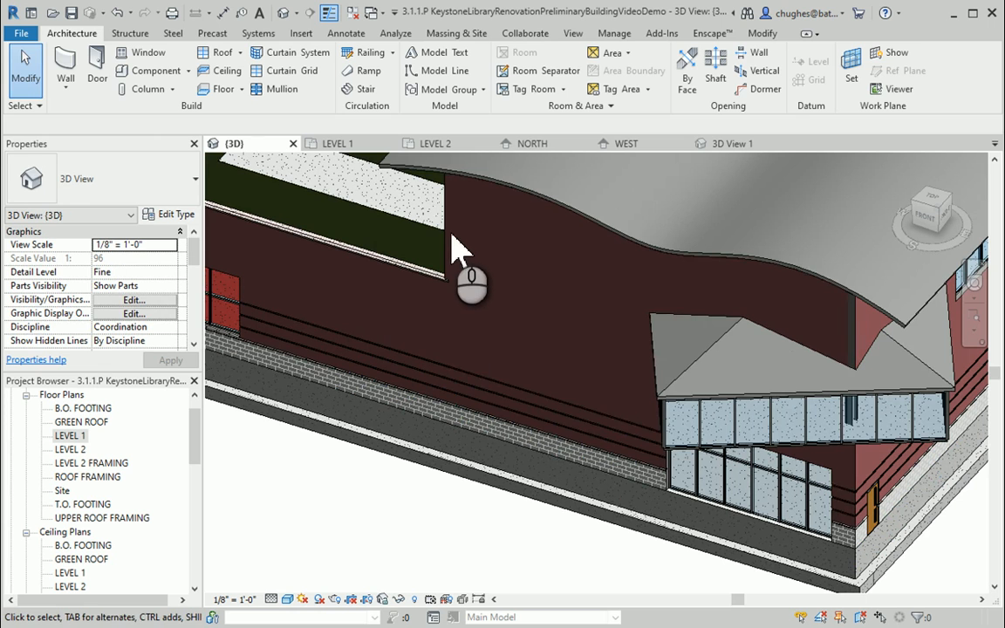
pyautogui.click(448, 238)
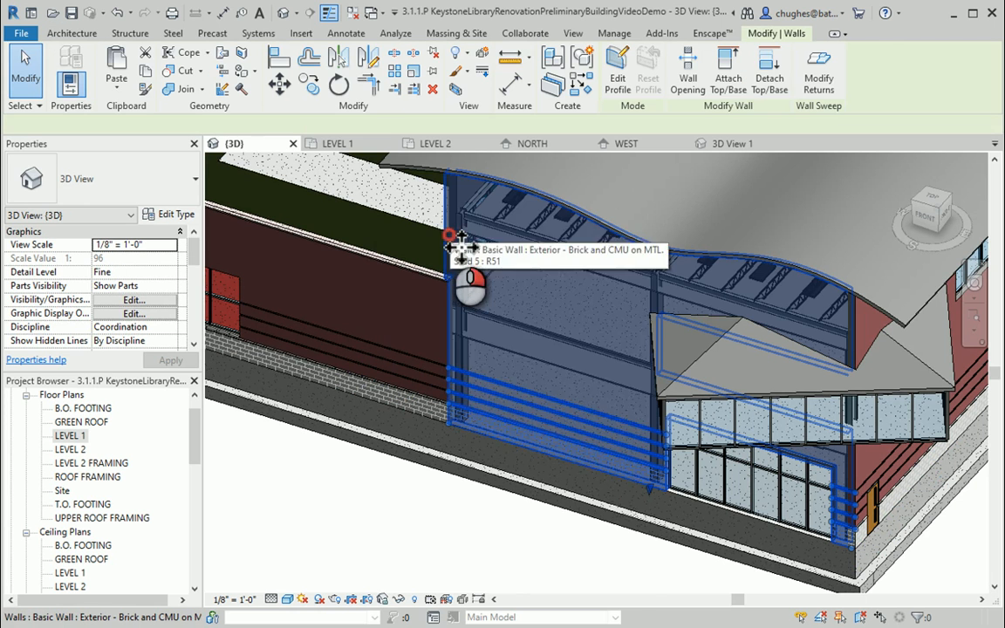
pyautogui.rightClick(450, 240)
pyautogui.moveTo(523, 321)
pyautogui.click(673, 322)
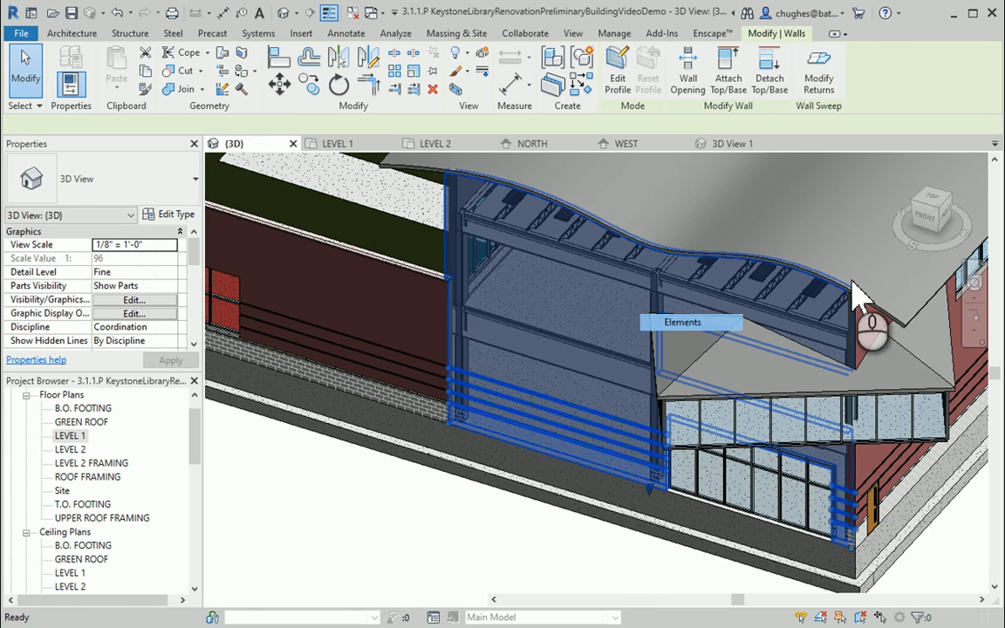
# Examine the curved stair inside the building from the front and slightly above, including where it meets the upper floor, and compare it with the spirals outside
pyautogui.click(939, 219)
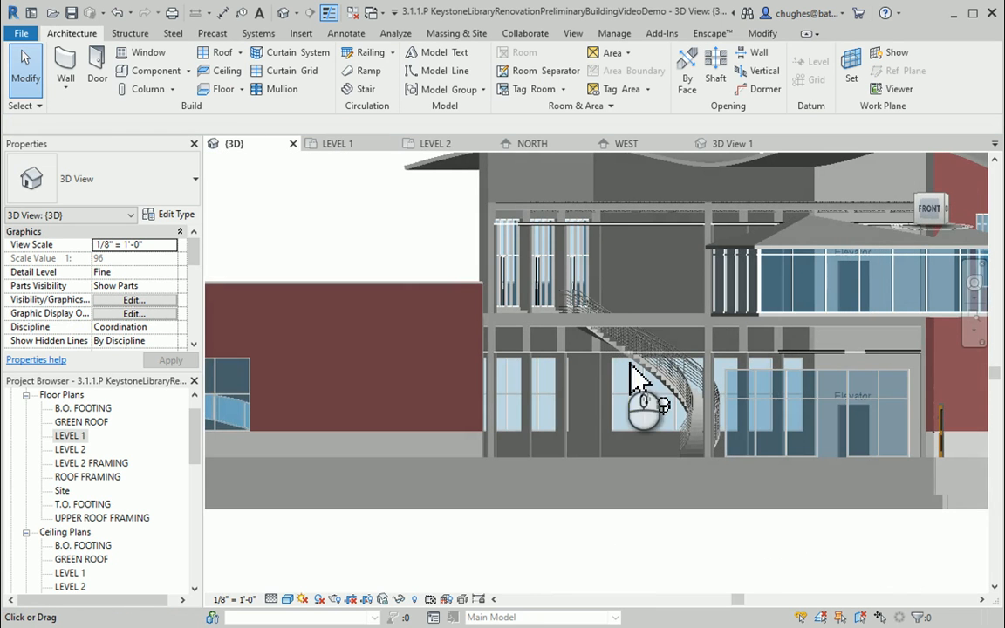
pyautogui.scroll(1, 670, 358)
pyautogui.scroll(2, 646, 401)
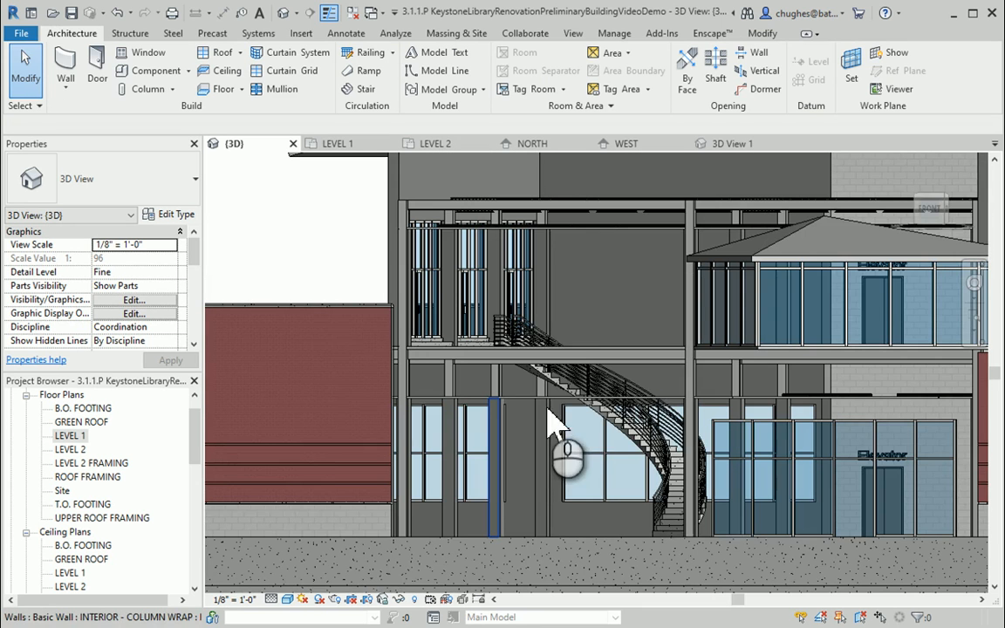
pyautogui.click(940, 220)
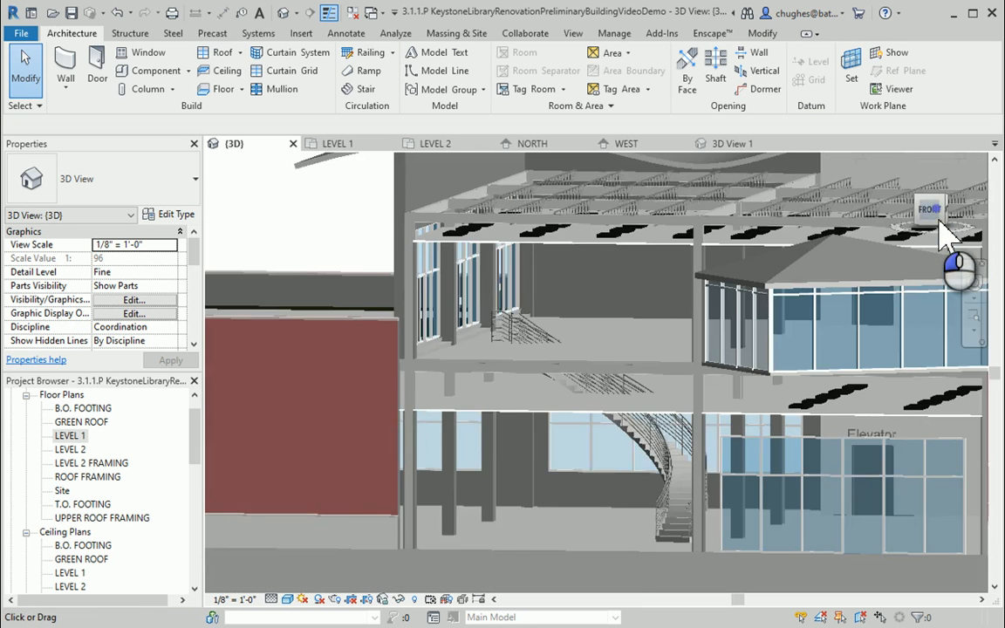
pyautogui.scroll(2, 602, 410)
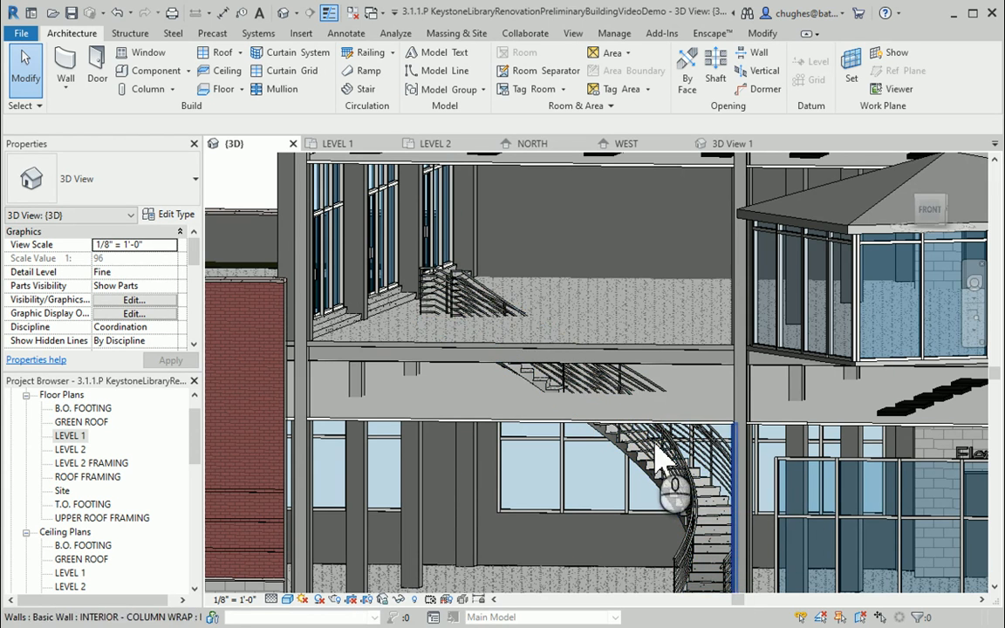
pyautogui.moveTo(478, 415); pyautogui.dragTo(408, 478, button='middle')
pyautogui.scroll(-2, 502, 434)
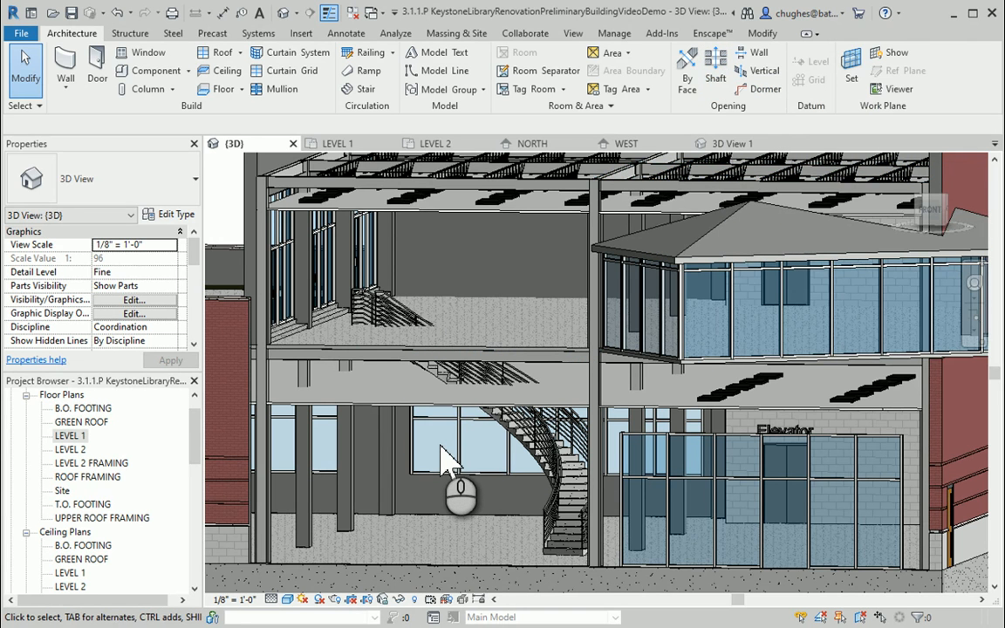
pyautogui.scroll(-4, 427, 454)
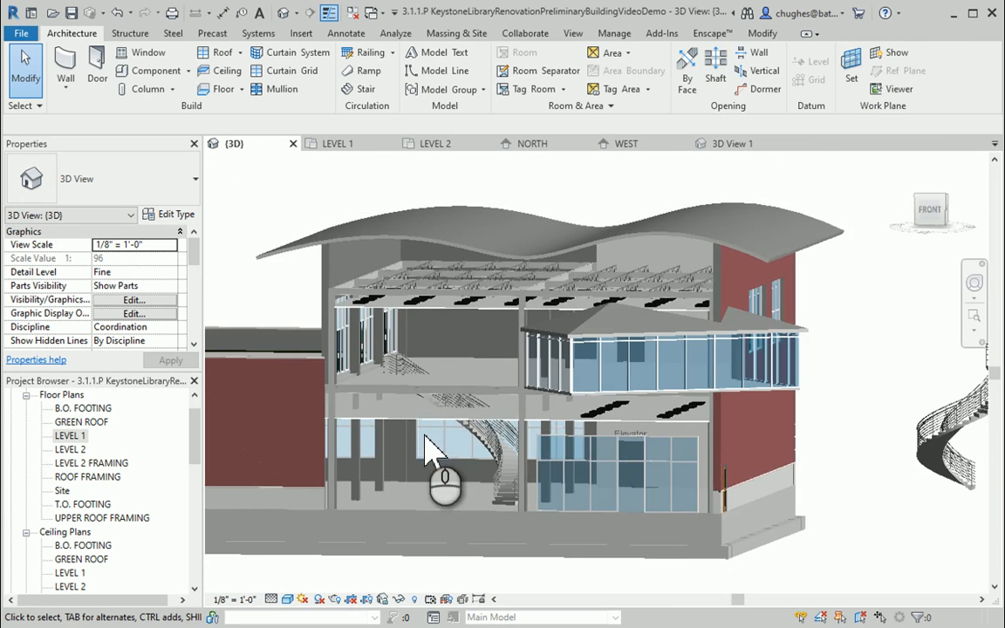
pyautogui.moveTo(808, 446); pyautogui.dragTo(686, 457, button='middle')
pyautogui.scroll(-1, 845, 381)
pyautogui.keyDown('shift'); pyautogui.moveTo(805, 340); pyautogui.dragTo(760, 307, button='middle'); pyautogui.keyUp('shift')
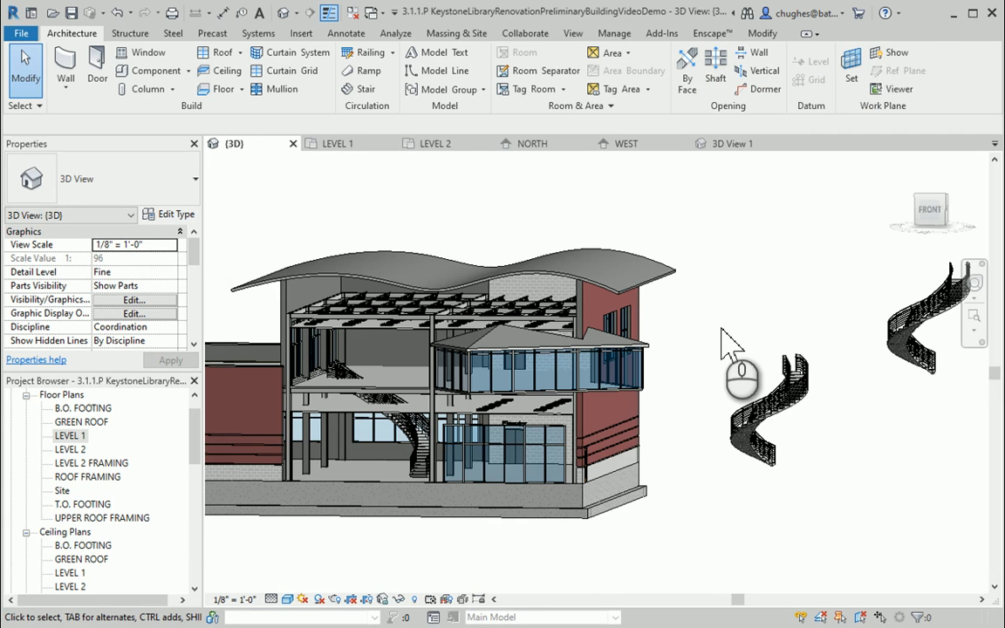